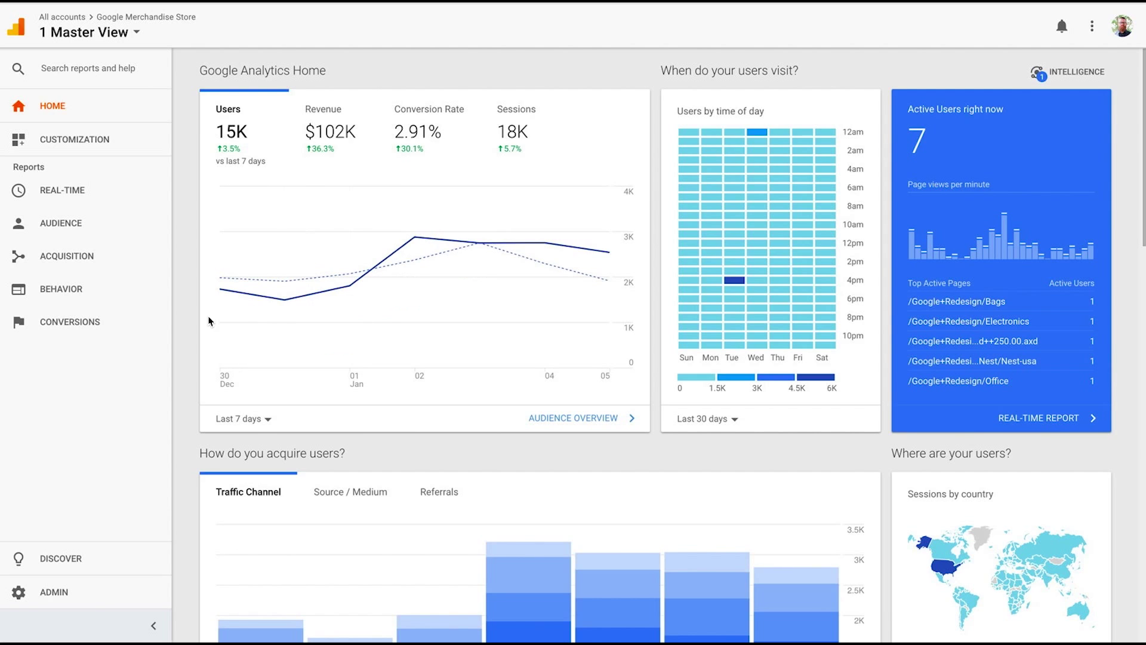
Open Behavior > Site Content > Content Drilldown and scroll its page-path pageview table.
left_click(72, 301)
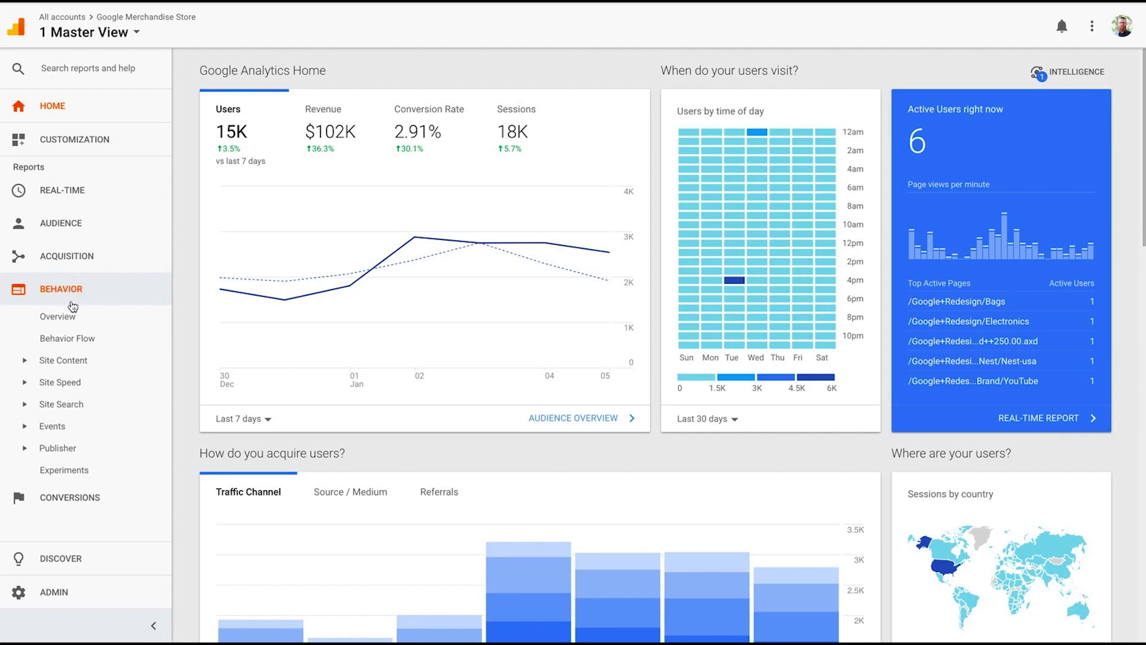
left_click(66, 362)
left_click(73, 406)
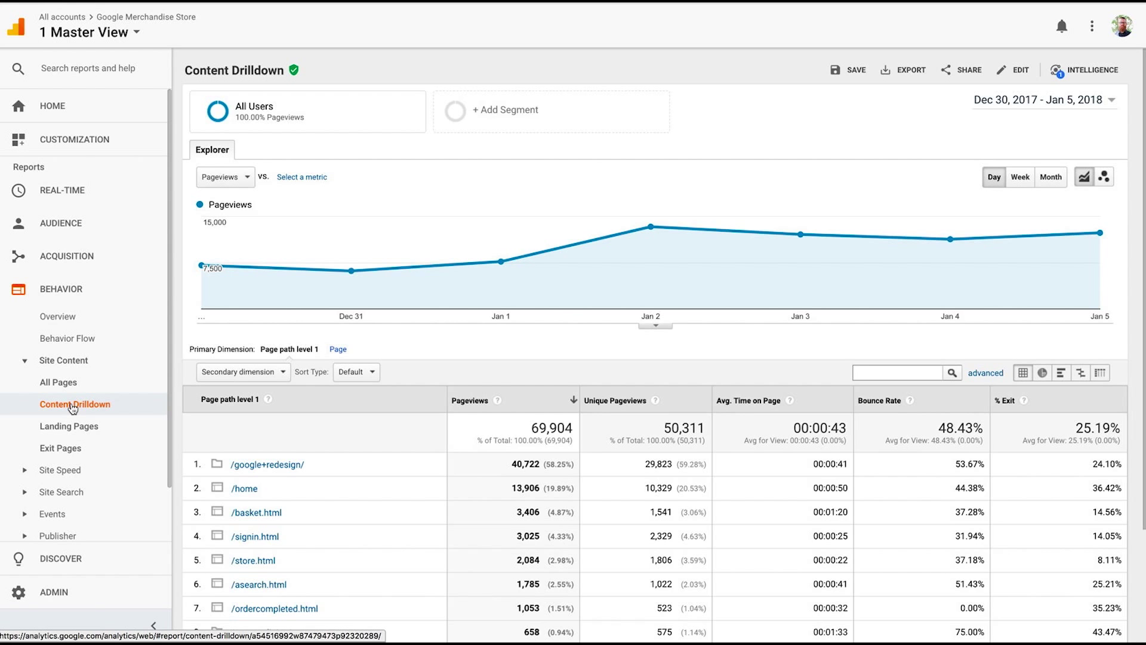
scroll(205, 424, "down", 2)
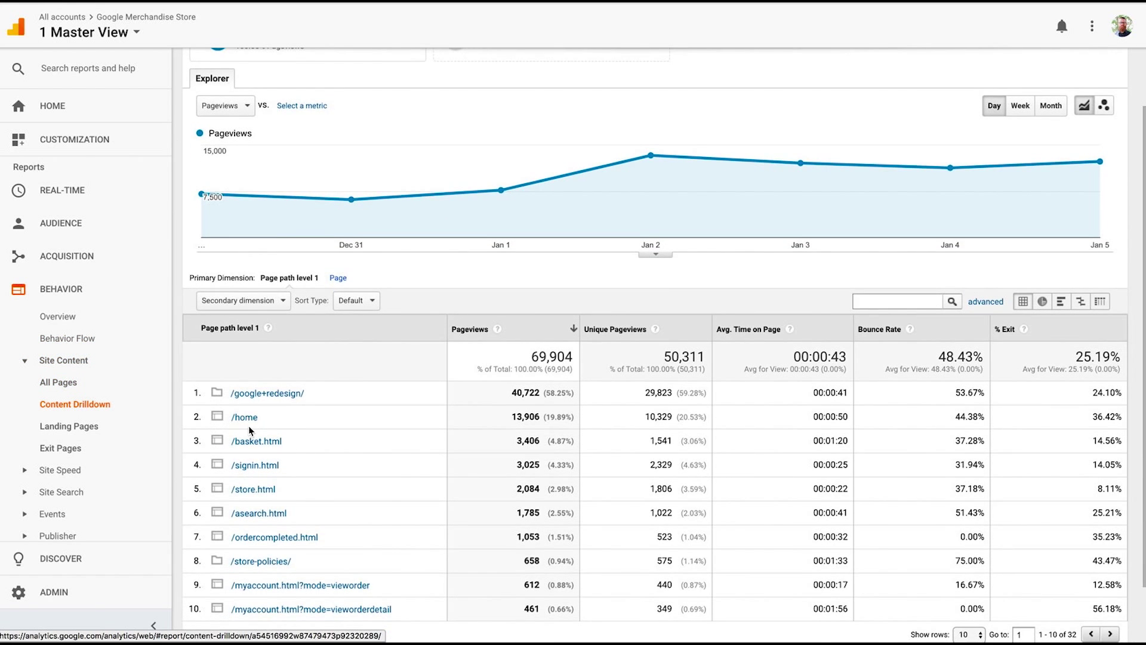
scroll(249, 430, "down", 2)
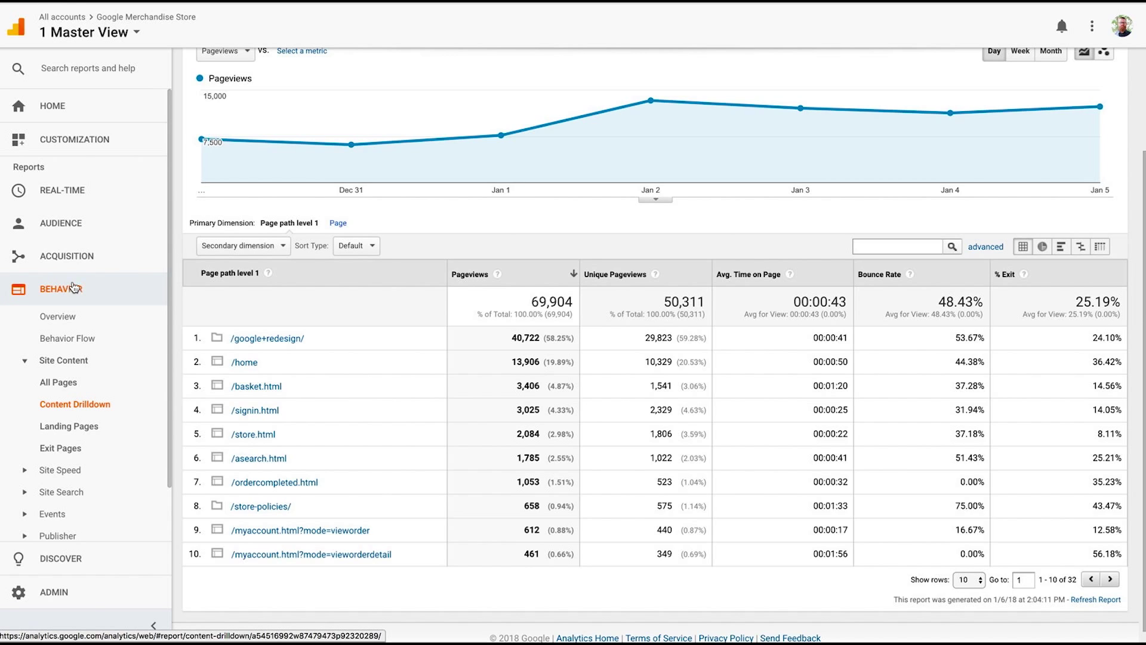
Open Acquisition > Search Console > Landing Pages and scroll through its impressions and clicks table.
left_click(72, 268)
left_click(68, 352)
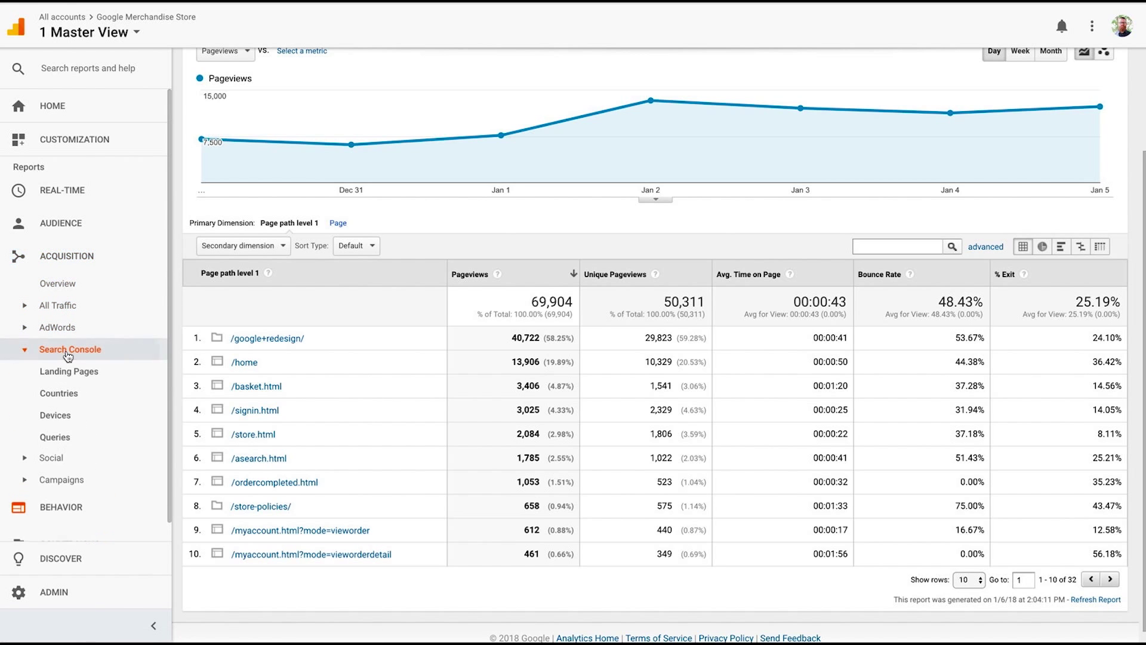
left_click(65, 372)
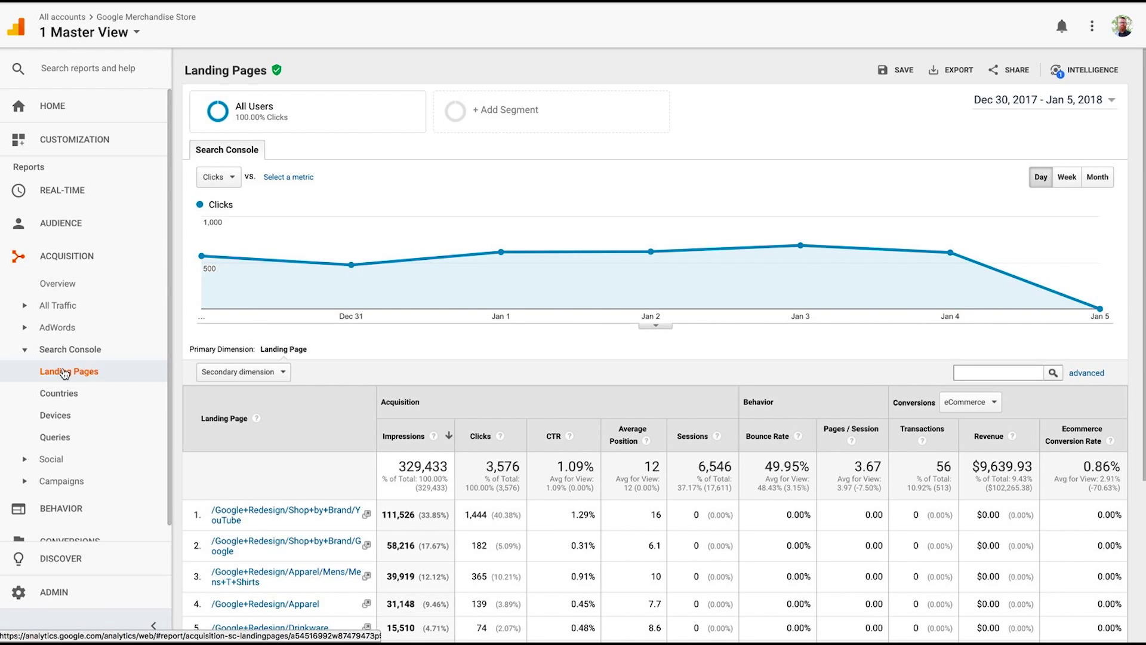
scroll(213, 378, "down", 1)
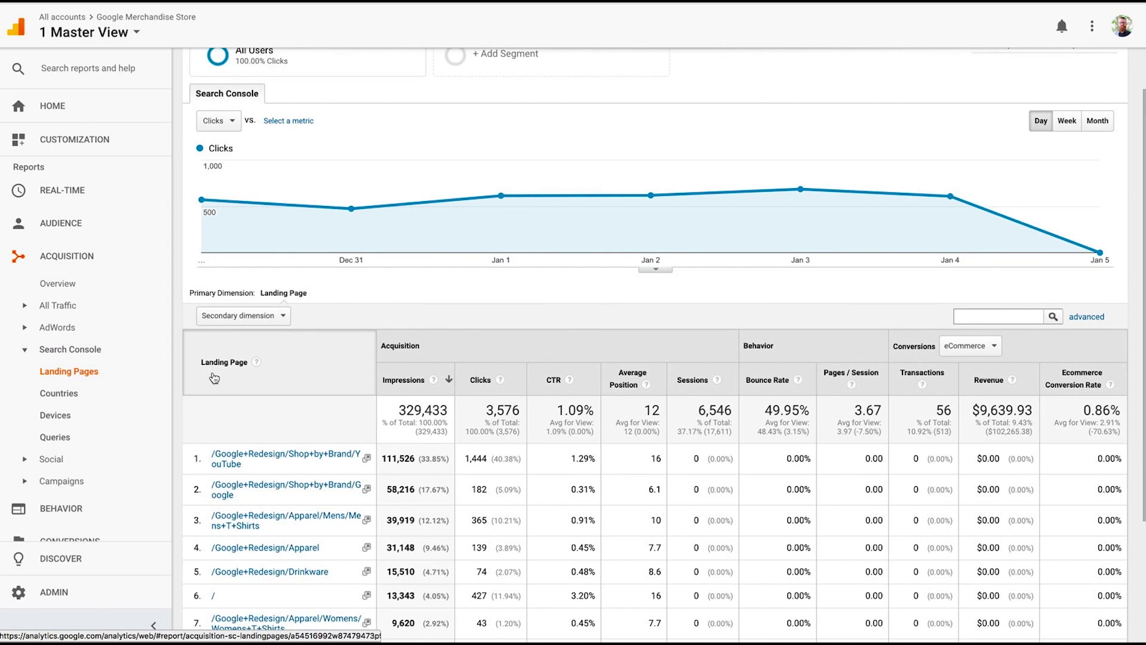
scroll(214, 378, "down", 1)
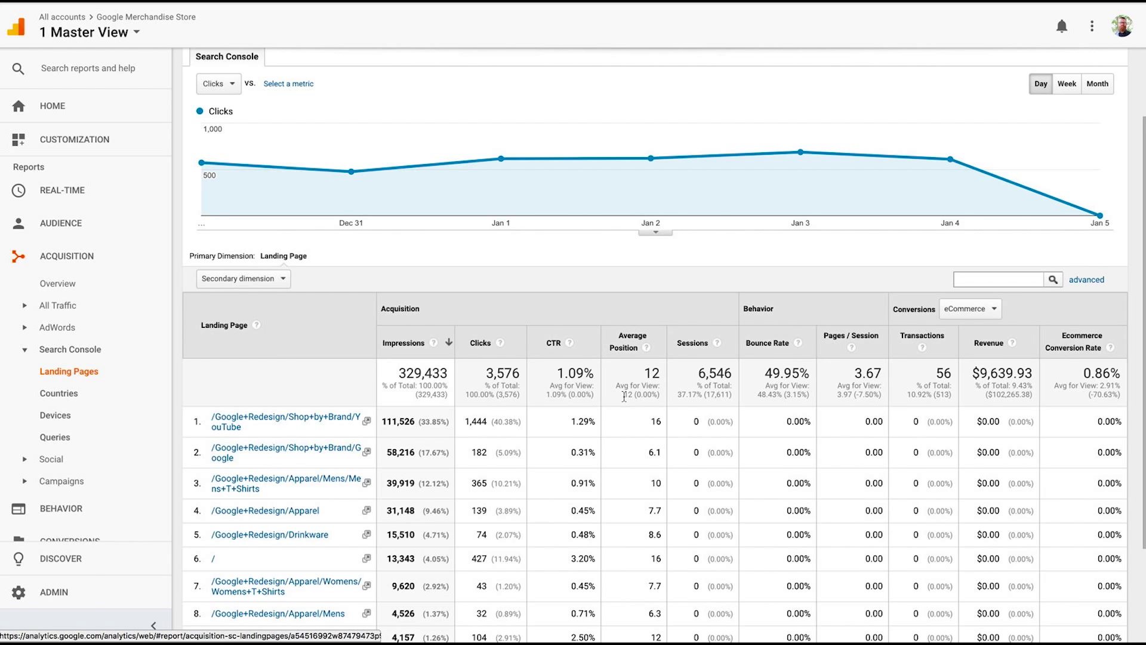
scroll(624, 396, "down", 2)
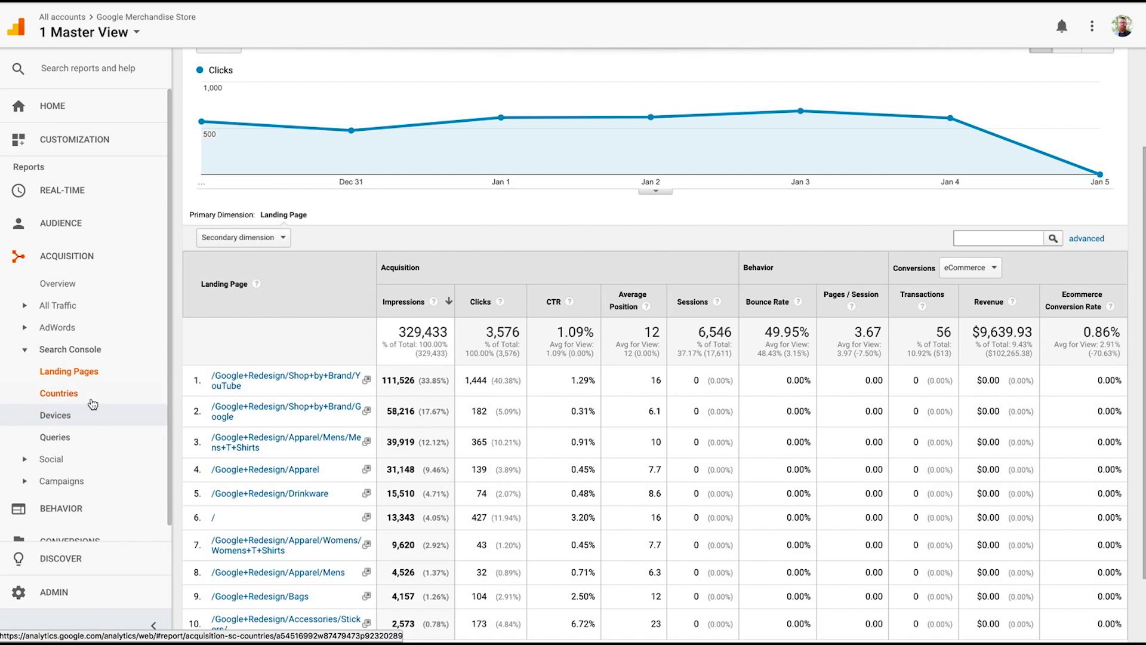
Open the Search Console Queries report and set the table to show 5000 rows.
left_click(62, 441)
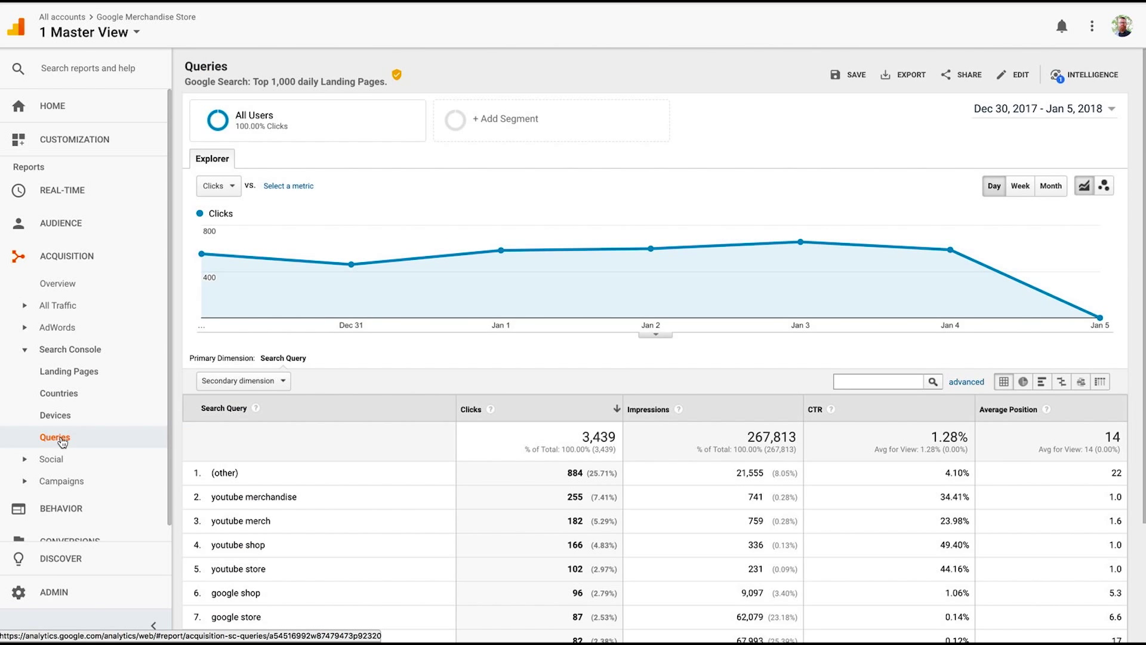
scroll(273, 403, "down", 3)
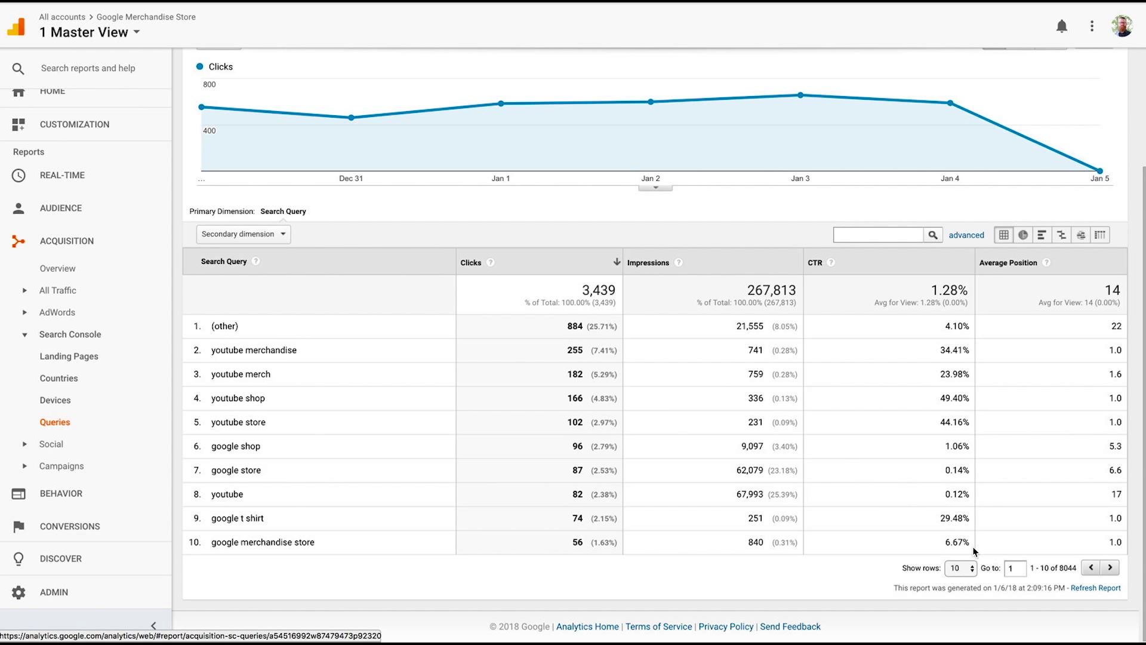
left_click(972, 567)
mouse_move(961, 627)
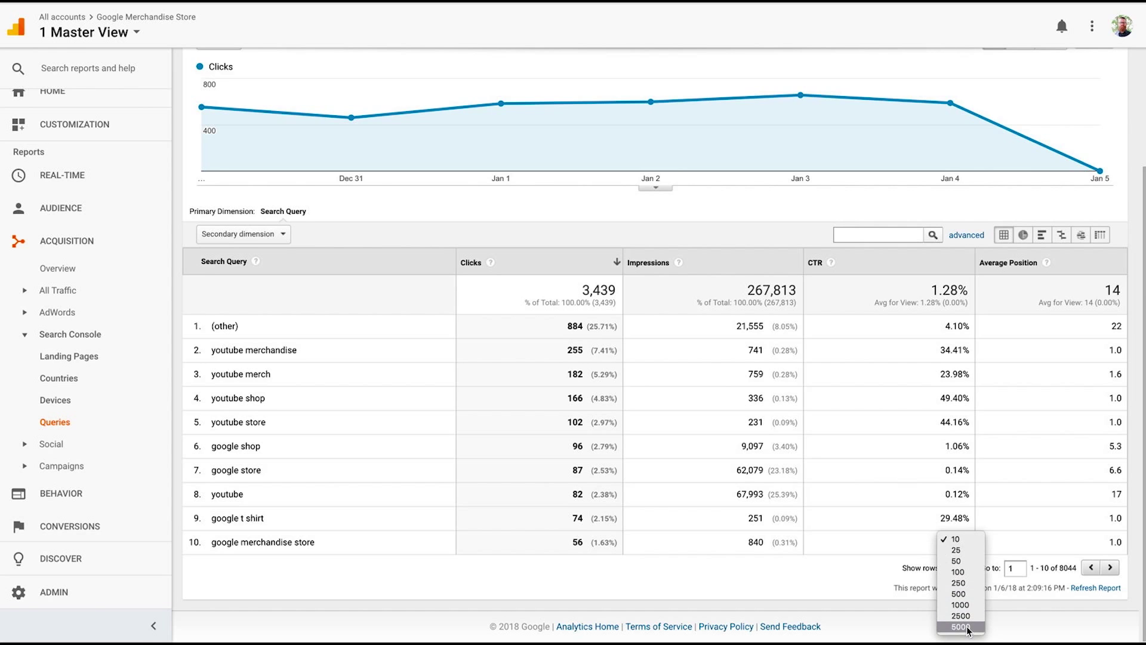
left_click(967, 627)
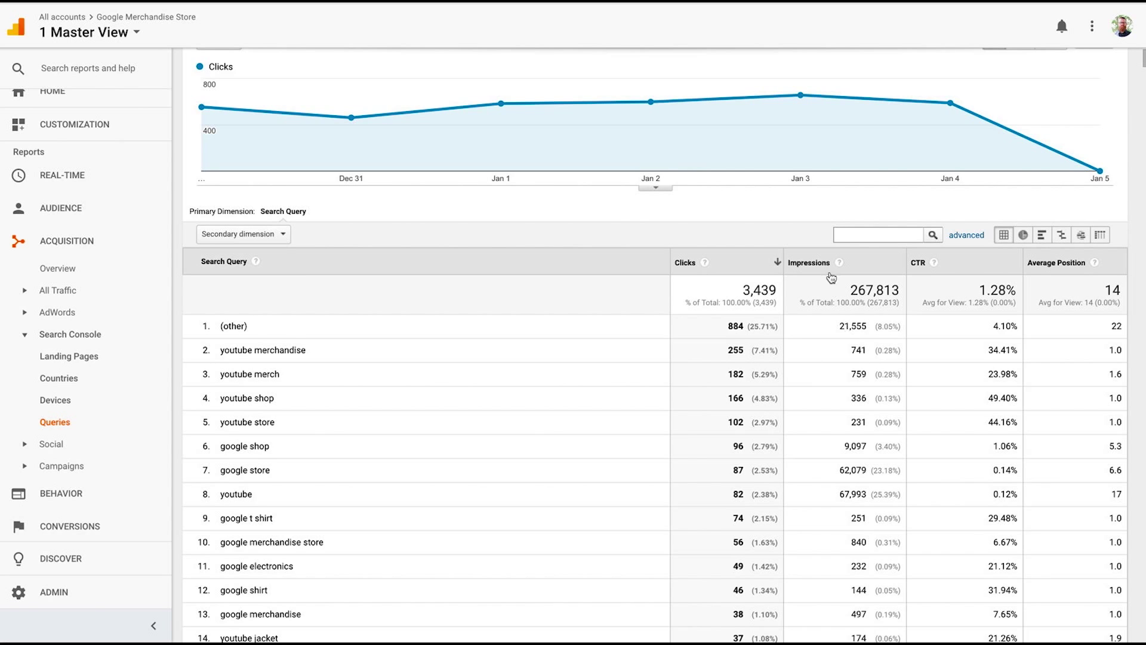
mouse_move(839, 265)
scroll(1088, 434, "down", 2)
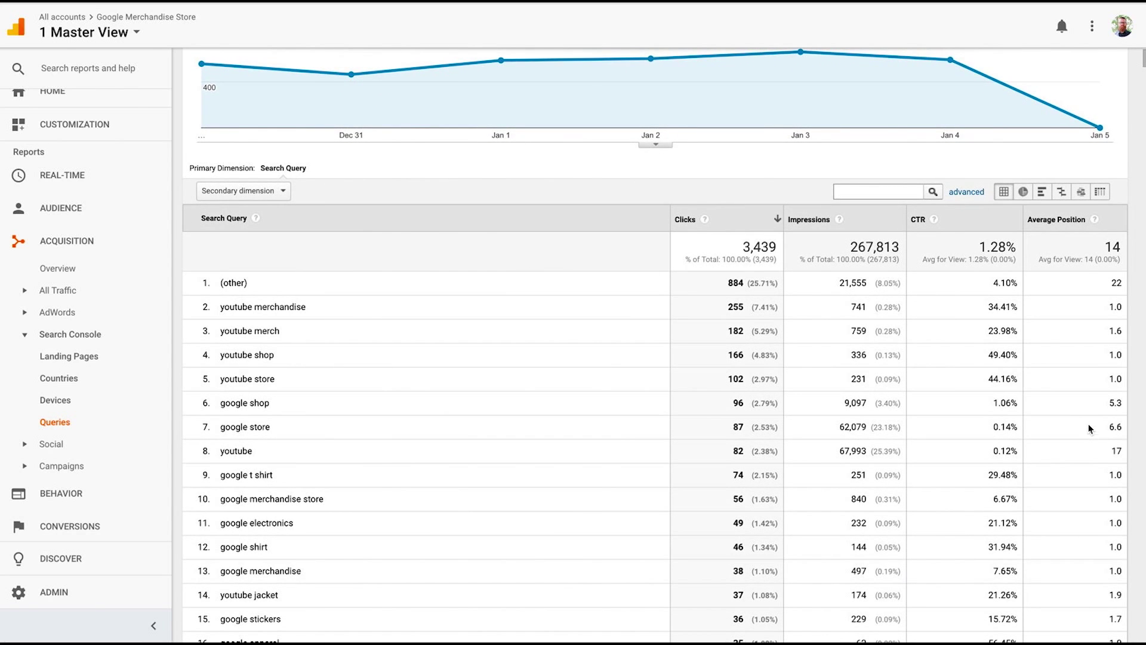
mouse_move(1096, 221)
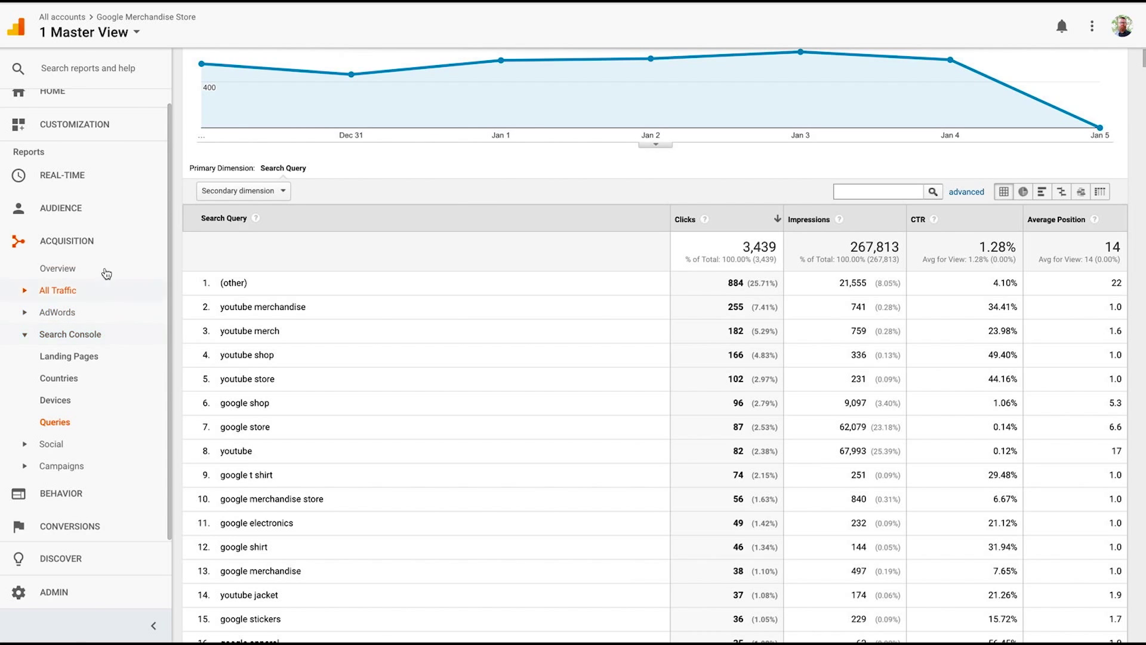
Open Acquisition > All Traffic > Source/Medium and expand the annotation area below its chart.
left_click(76, 273)
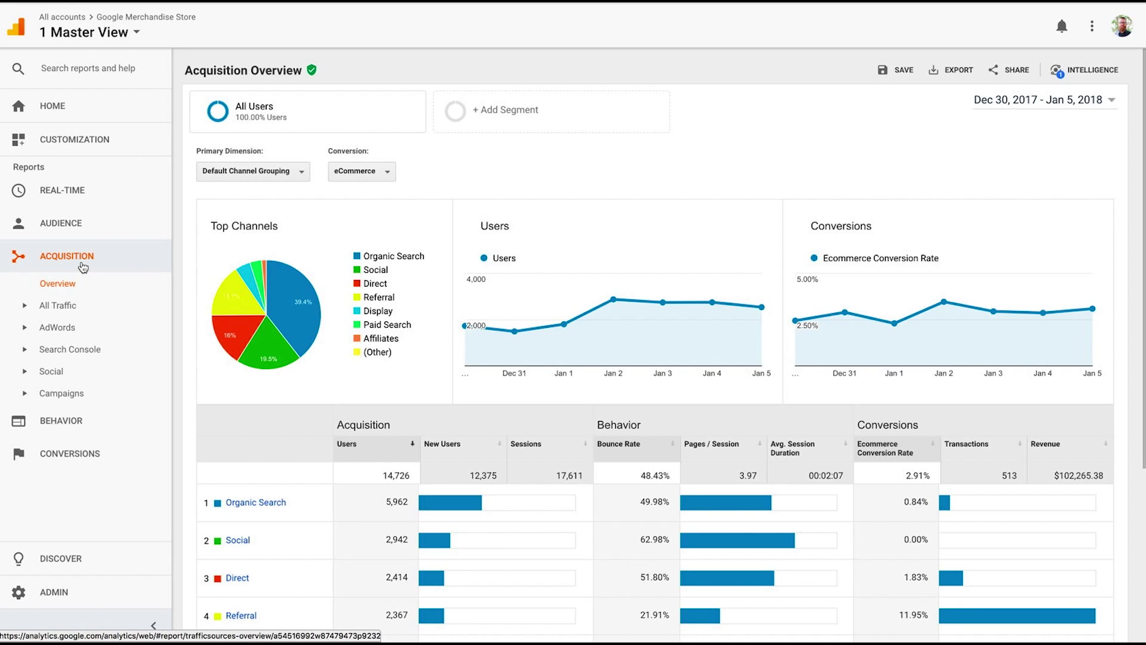
left_click(59, 305)
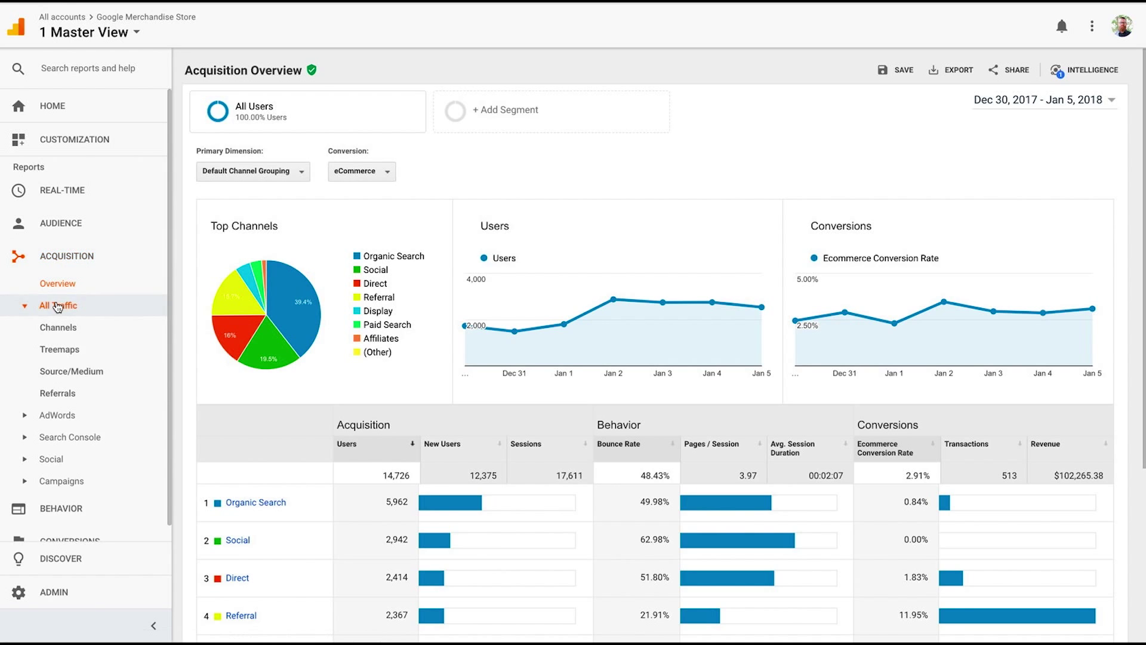
left_click(54, 370)
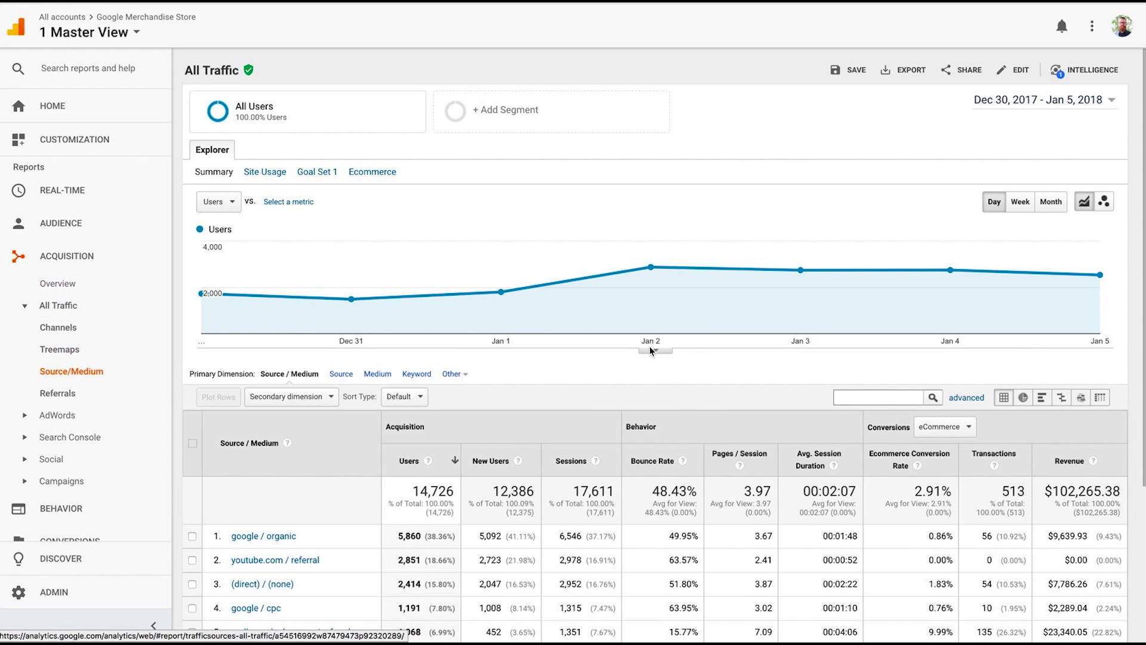
left_click(656, 351)
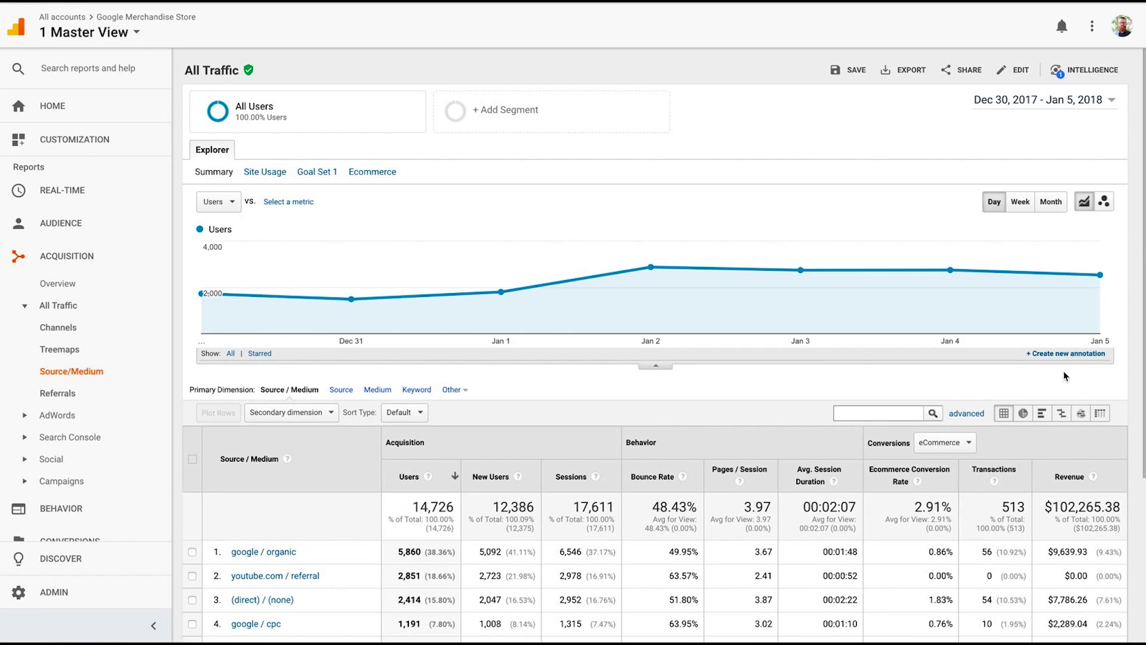
Save a new 'Started Content Marketing Strategy' chart annotation, then collapse the annotation panel.
left_click(1059, 355)
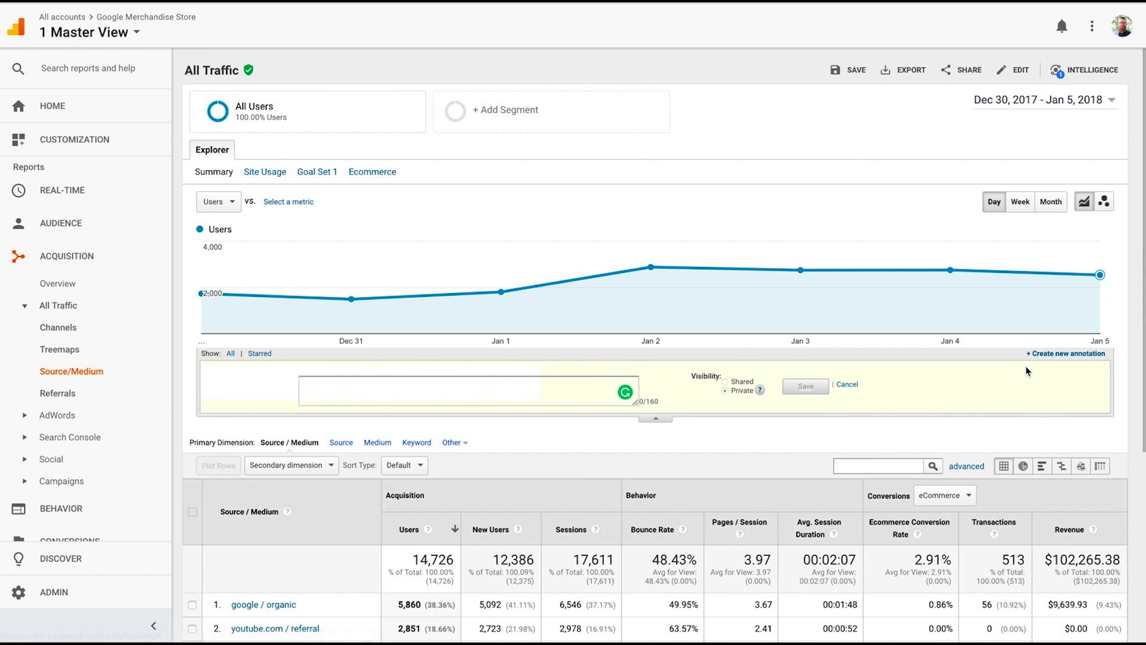
type("Started Content Marketing Strategy")
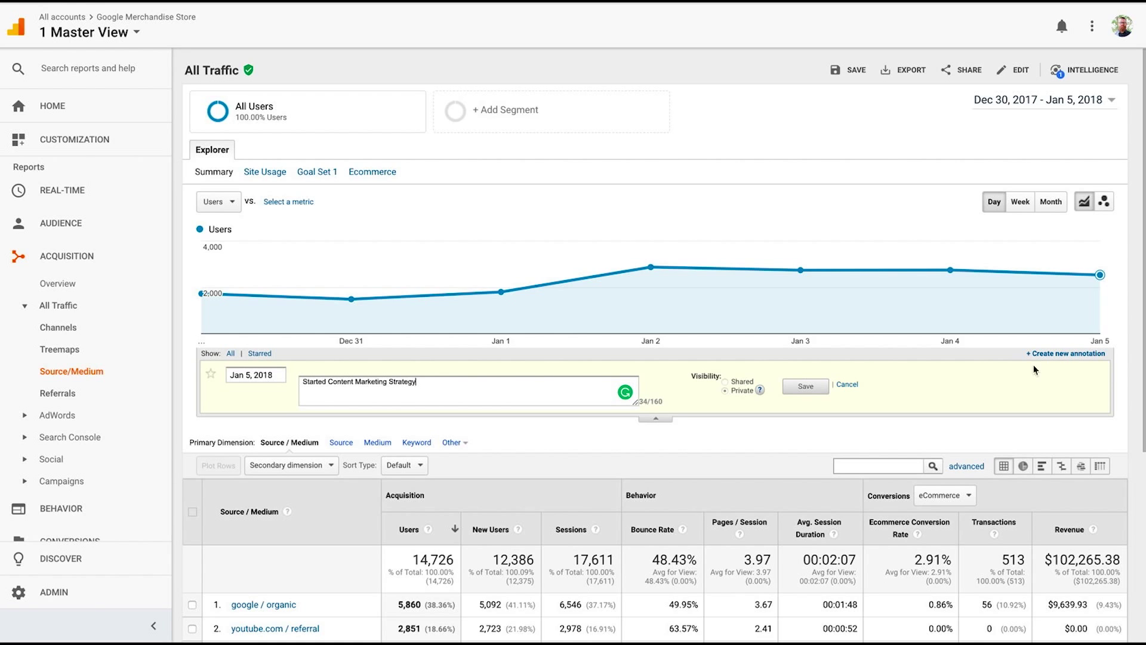
left_click(804, 386)
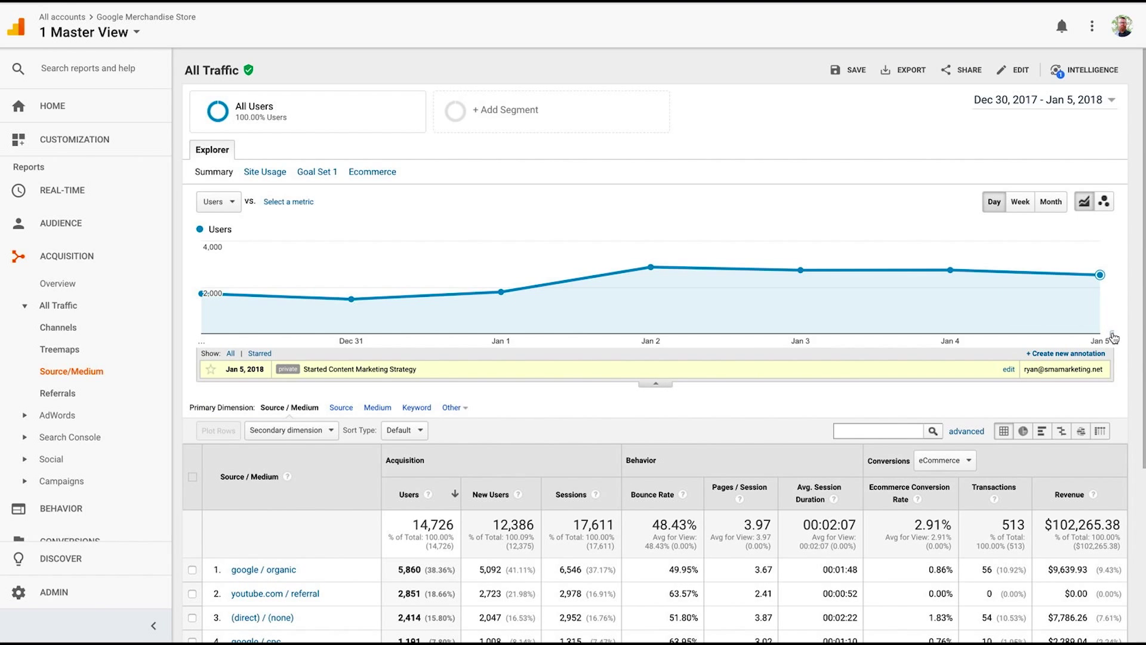
left_click(660, 386)
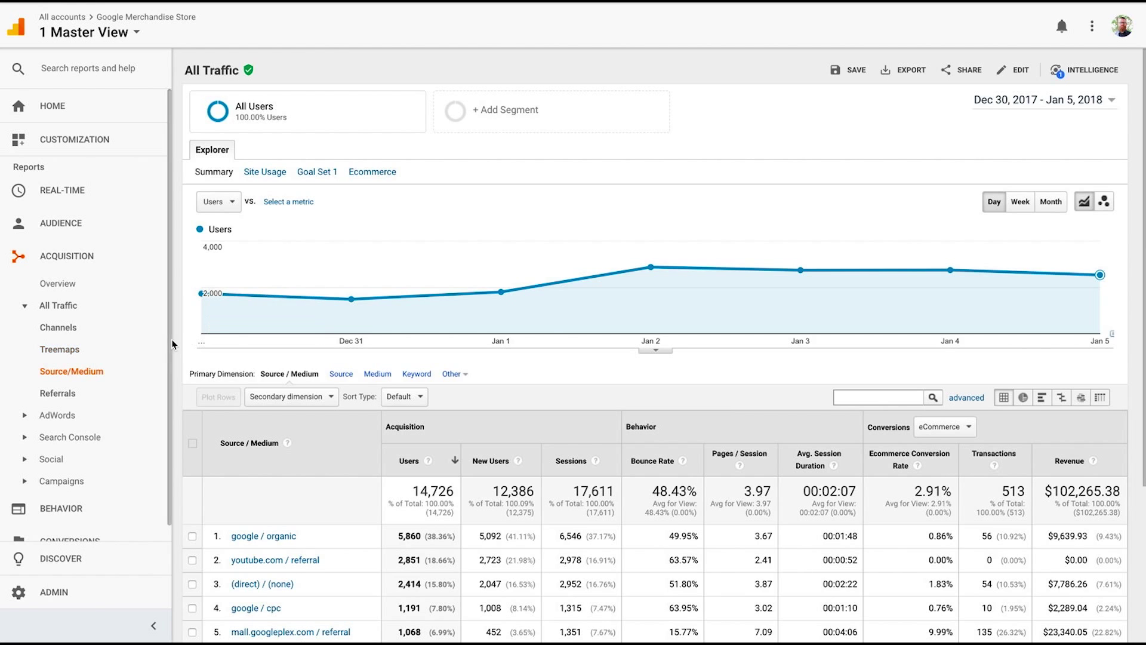
Reload the Source/Medium report and preview users as a pie chart before returning to the table.
left_click(77, 374)
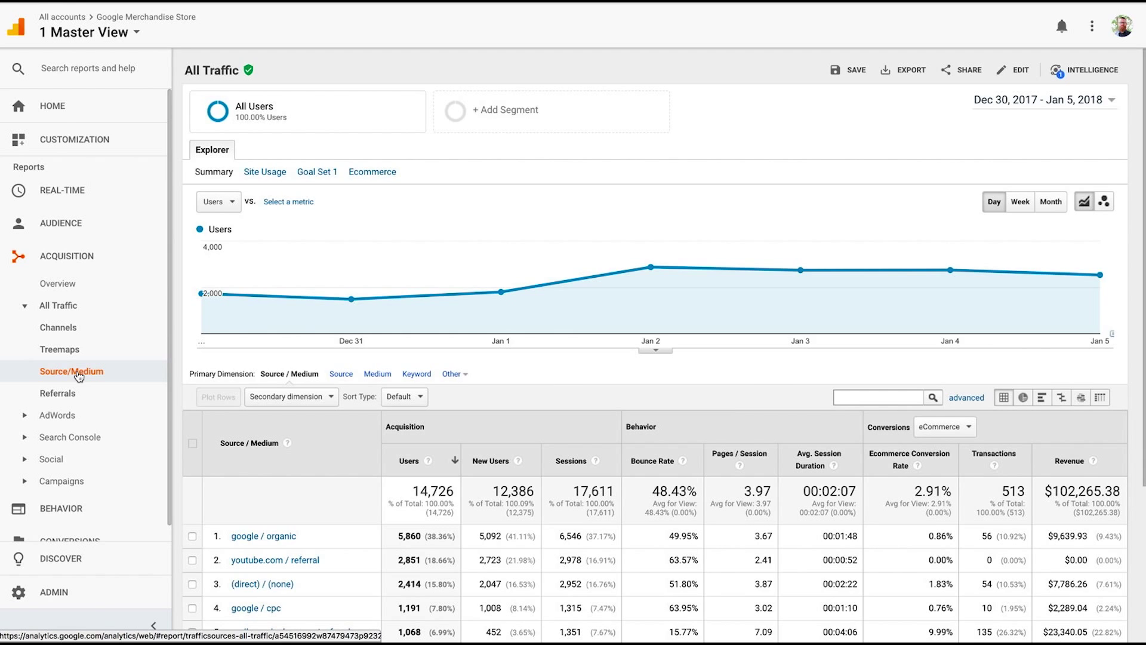
scroll(441, 368, "down", 1)
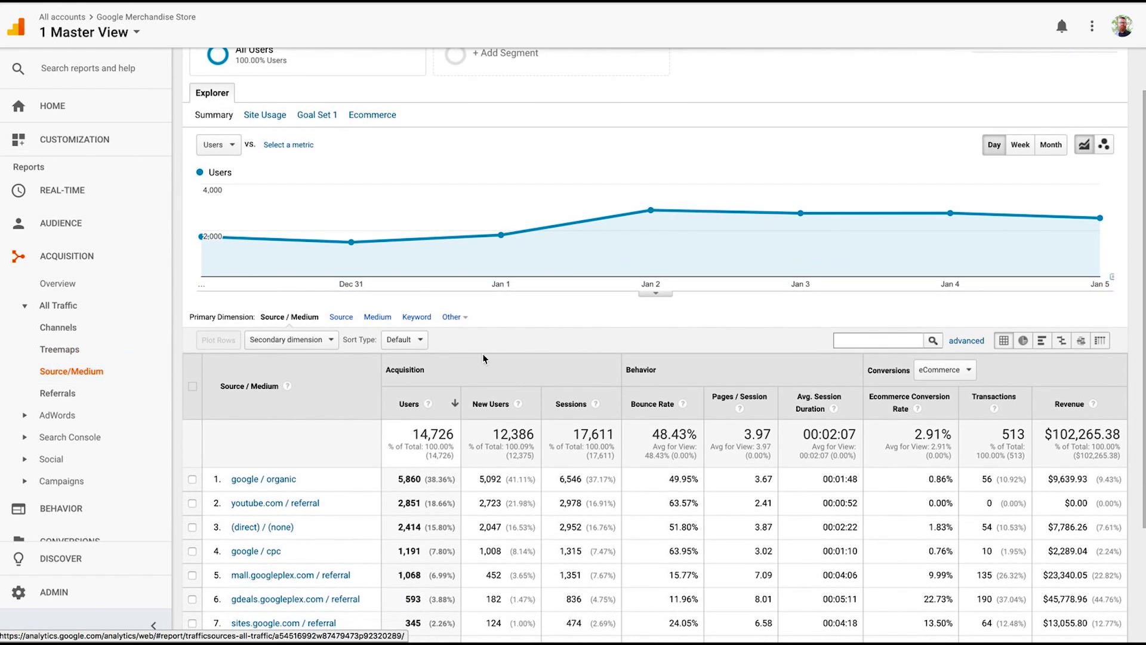
left_click(1022, 342)
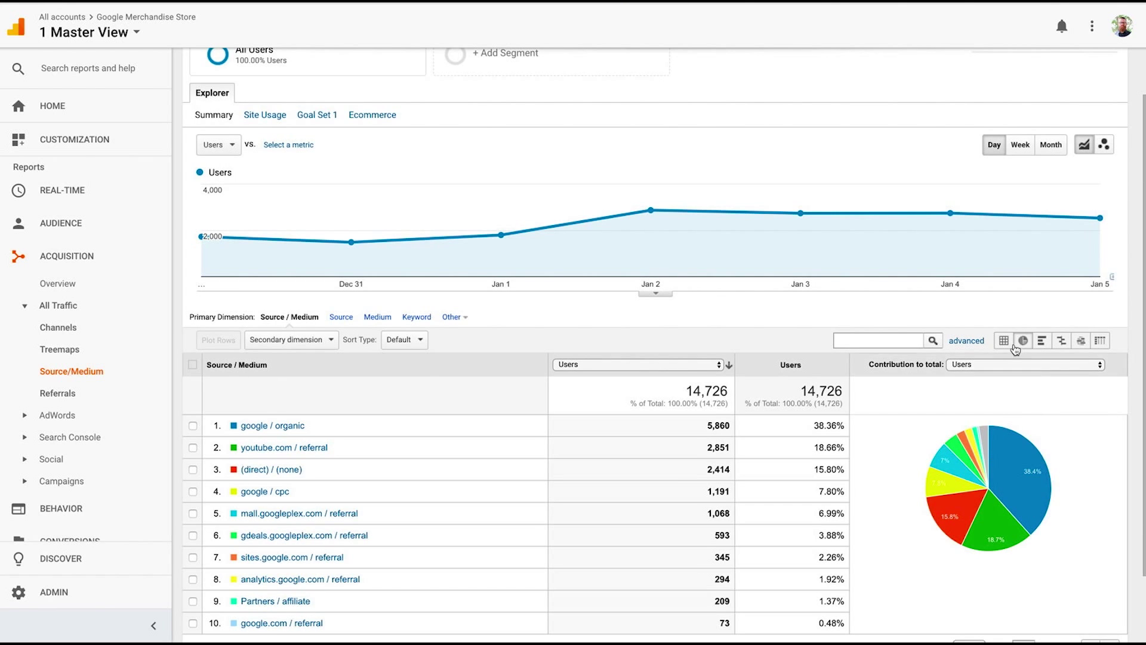
left_click(1005, 340)
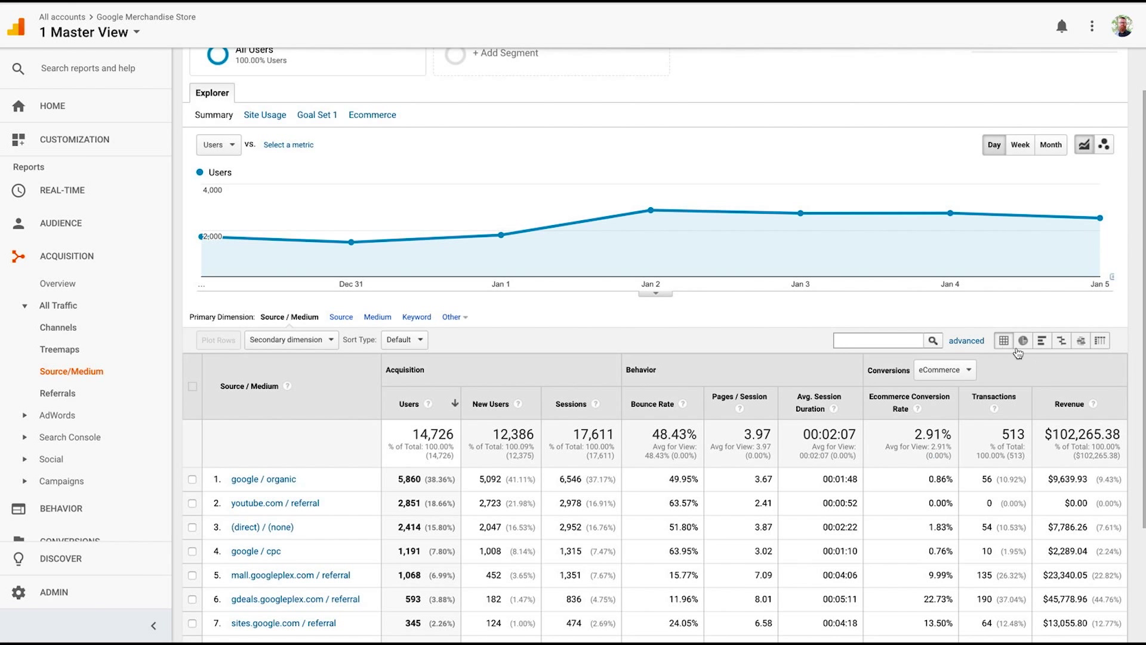
Switch the table to pivot view, pivoted by Source / Medium with Users as metric.
left_click(1100, 341)
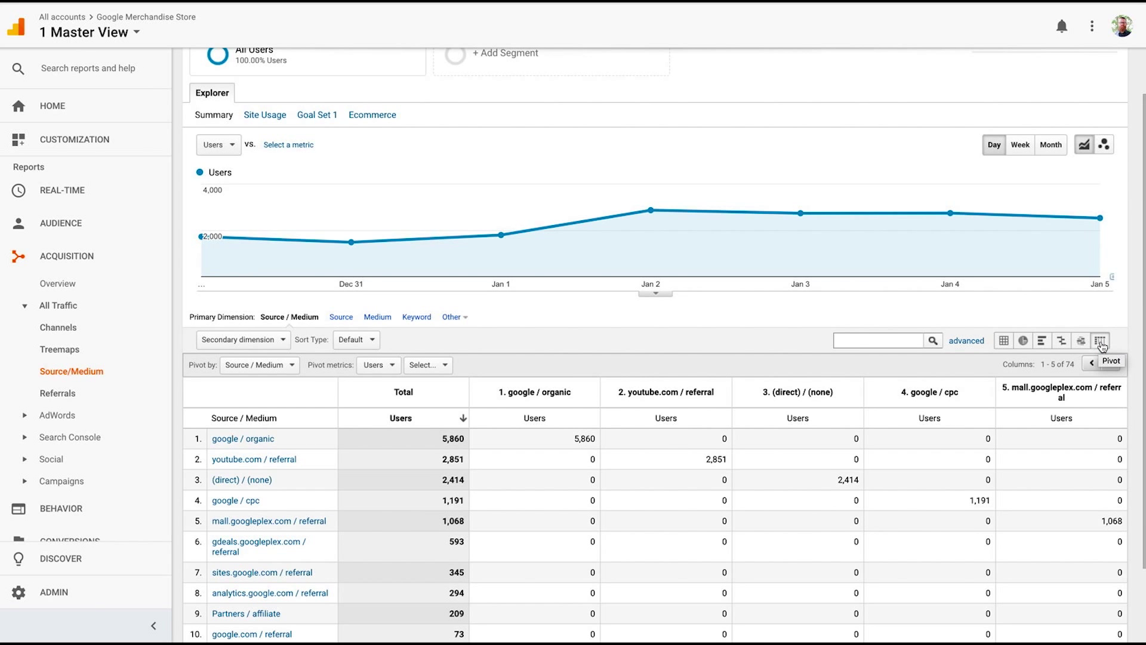
scroll(774, 425, "down", 2)
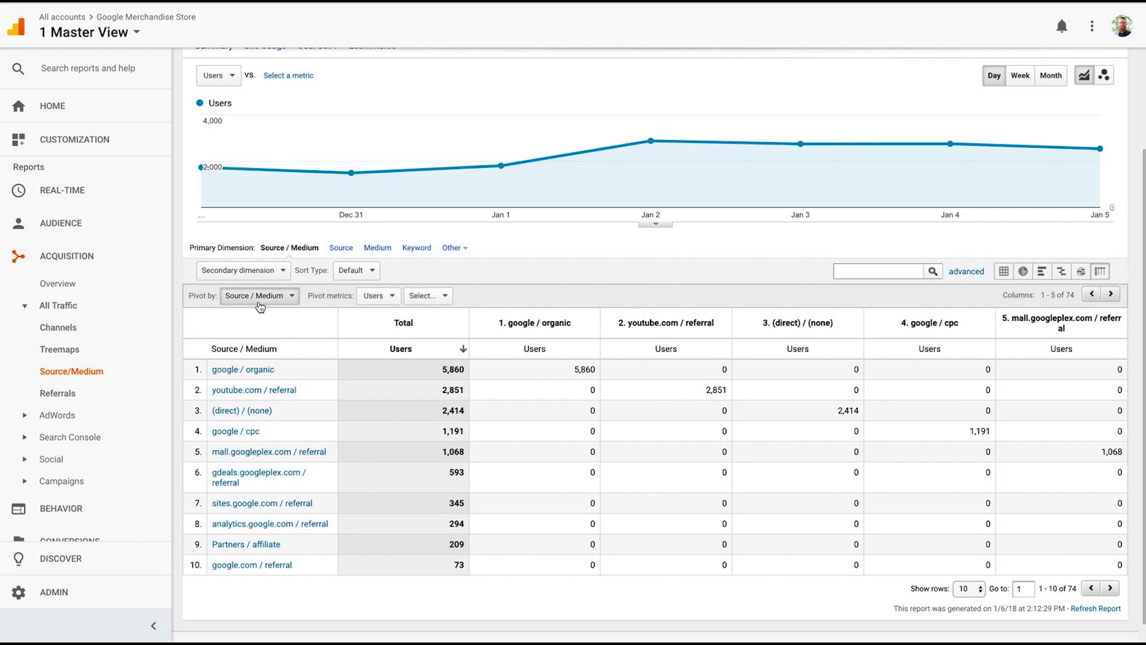
left_click(249, 304)
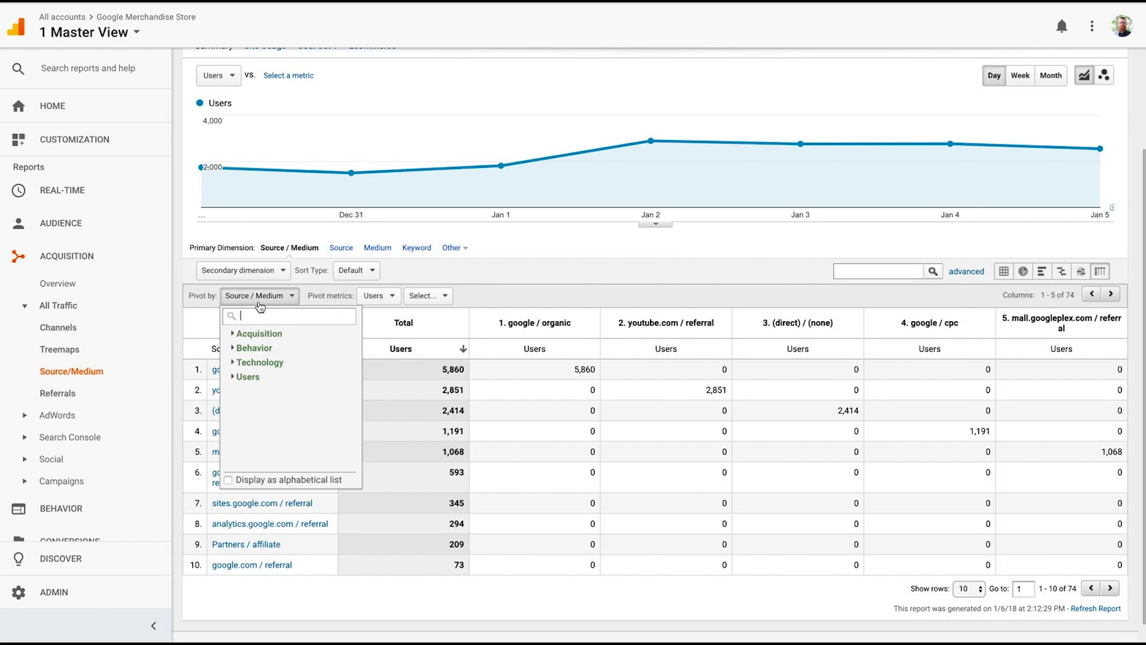
left_click(485, 292)
left_click(433, 299)
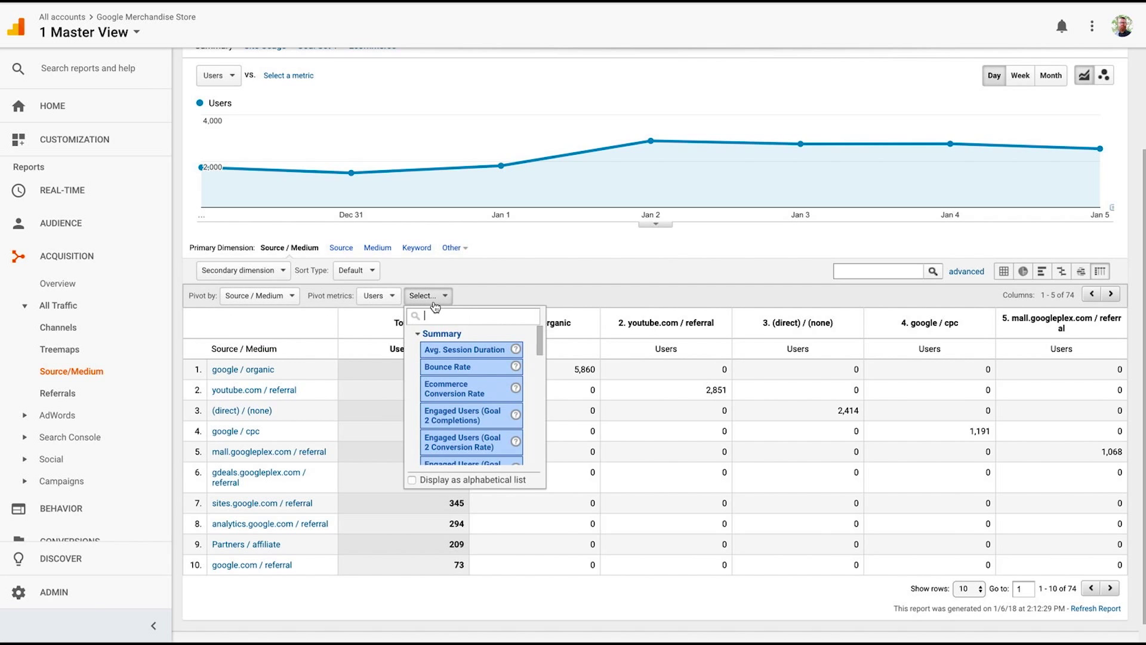
Add Avg. Session Duration as the second pivot metric, then replace it with Ecommerce Conversion Rate.
left_click(388, 296)
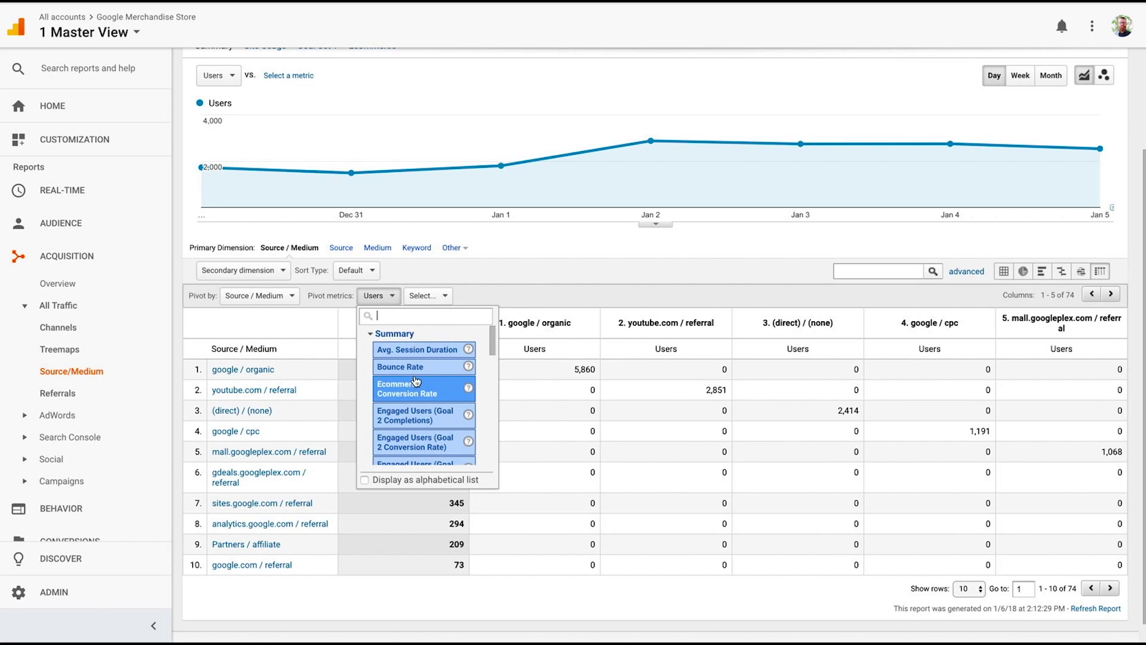
scroll(416, 383, "down", 4)
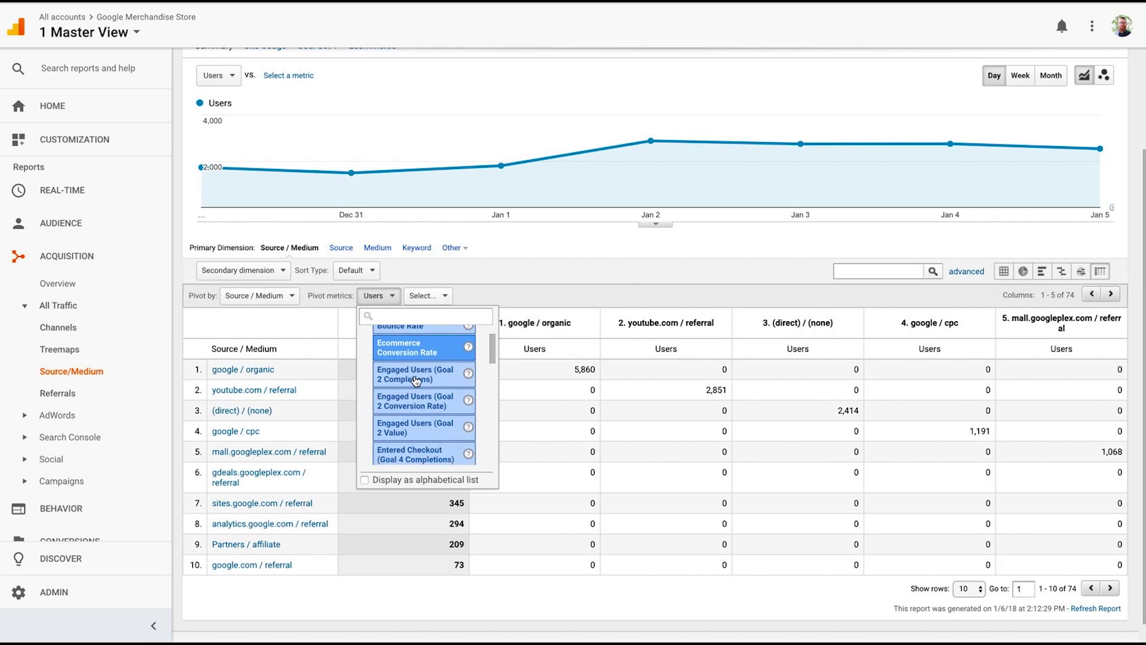
left_click(427, 296)
scroll(452, 375, "up", 6)
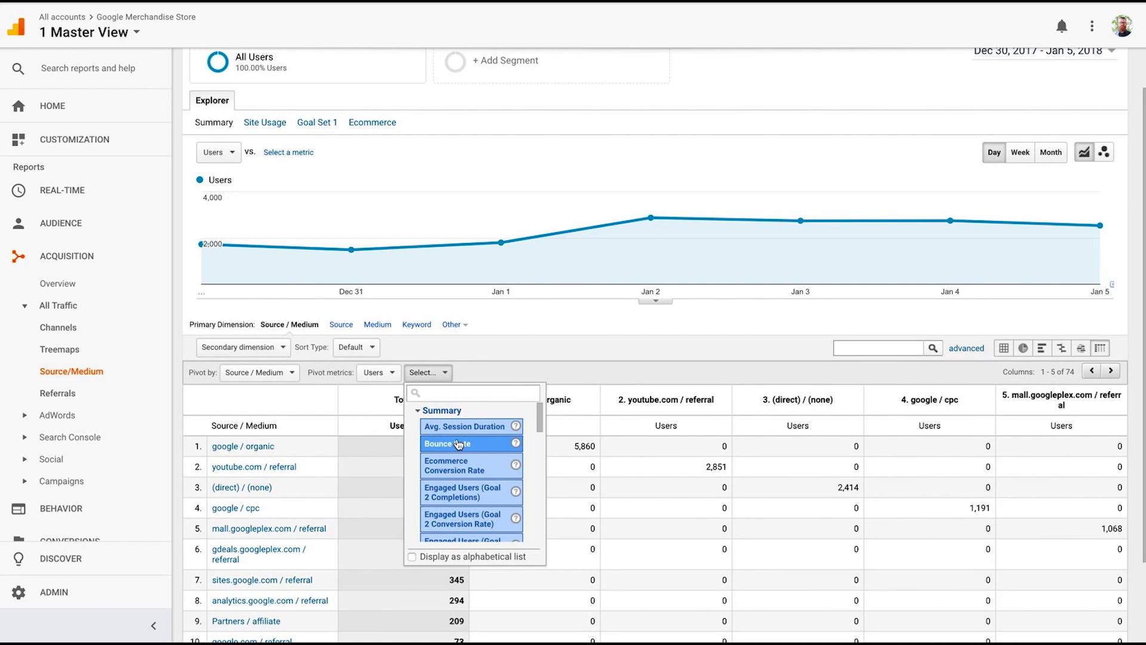
left_click(458, 444)
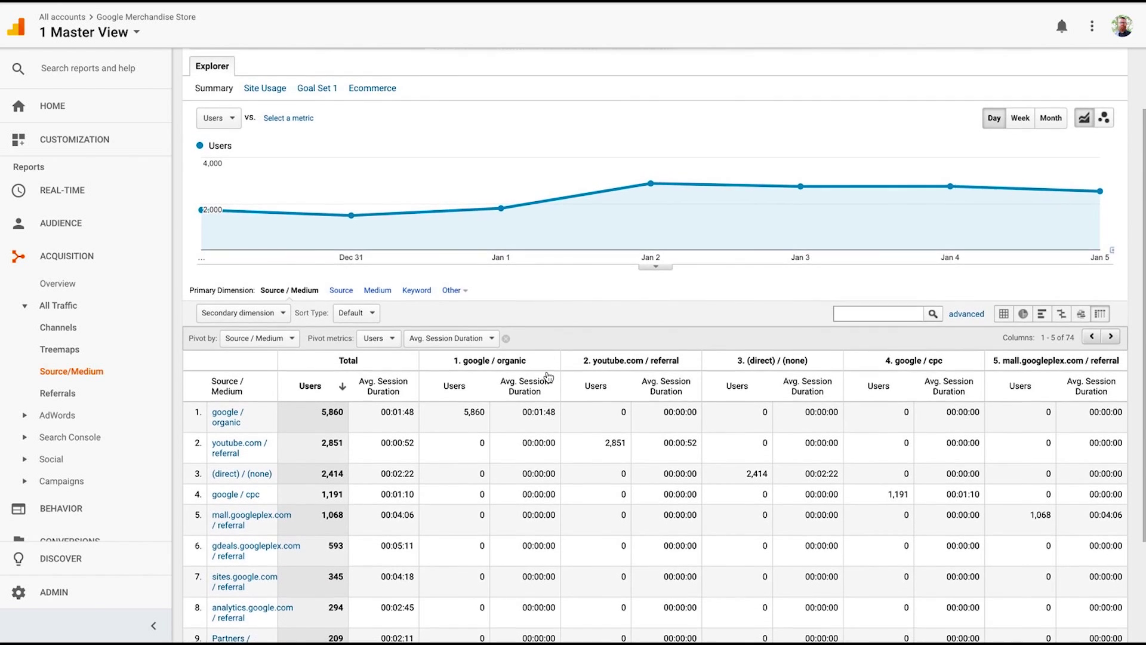
scroll(545, 373, "down", 2)
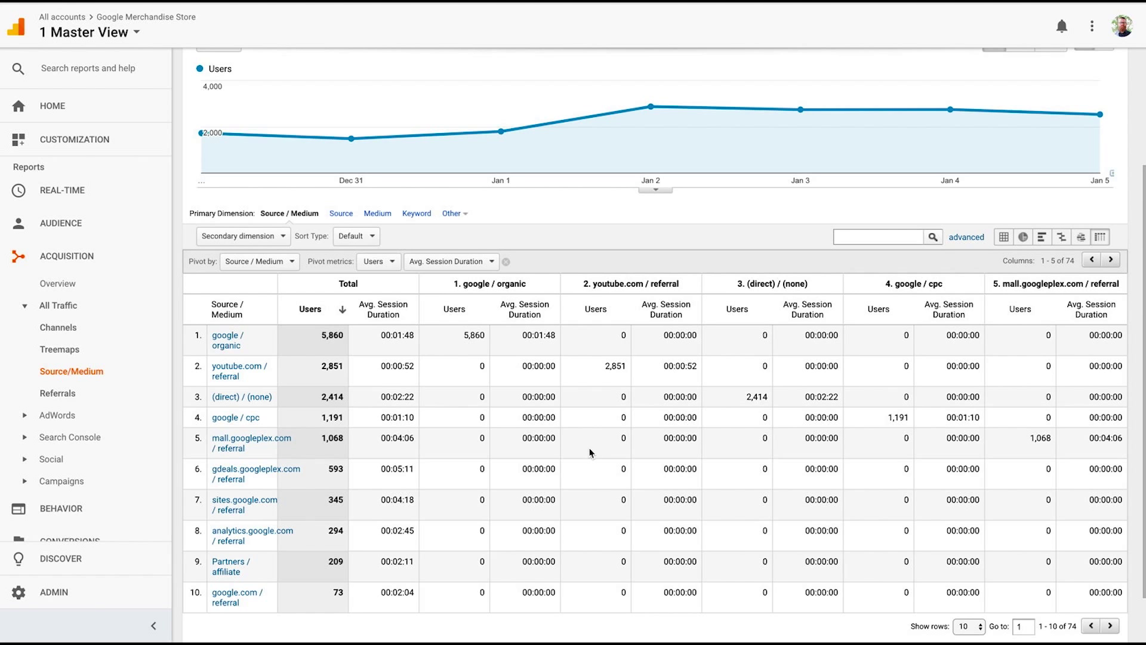
scroll(590, 453, "down", 1)
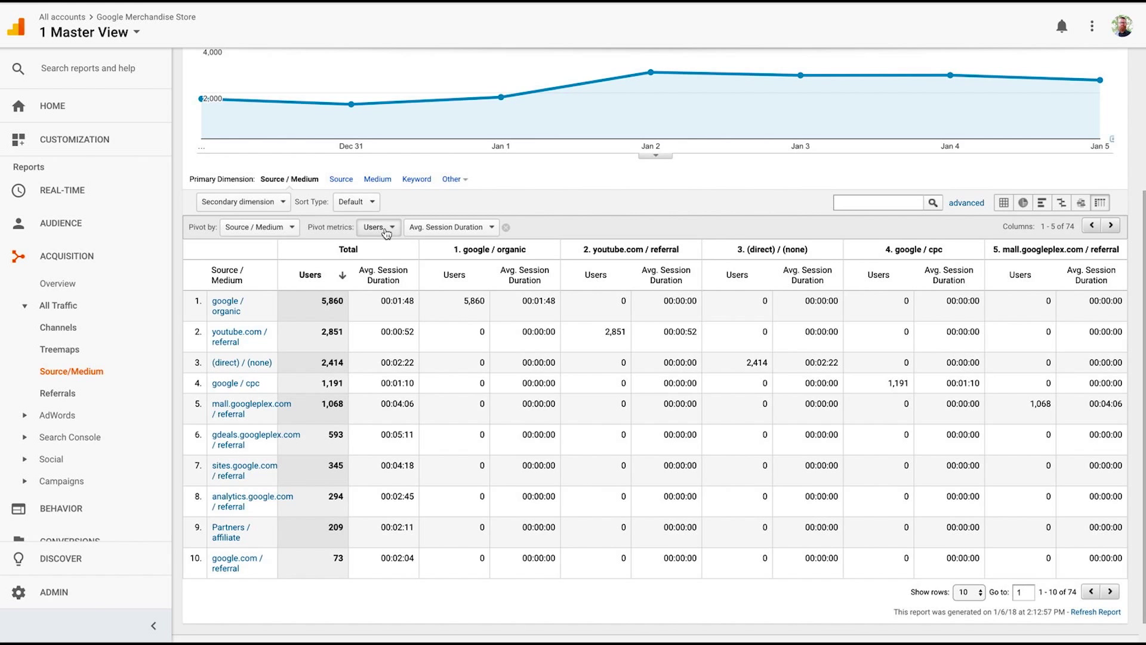
left_click(413, 227)
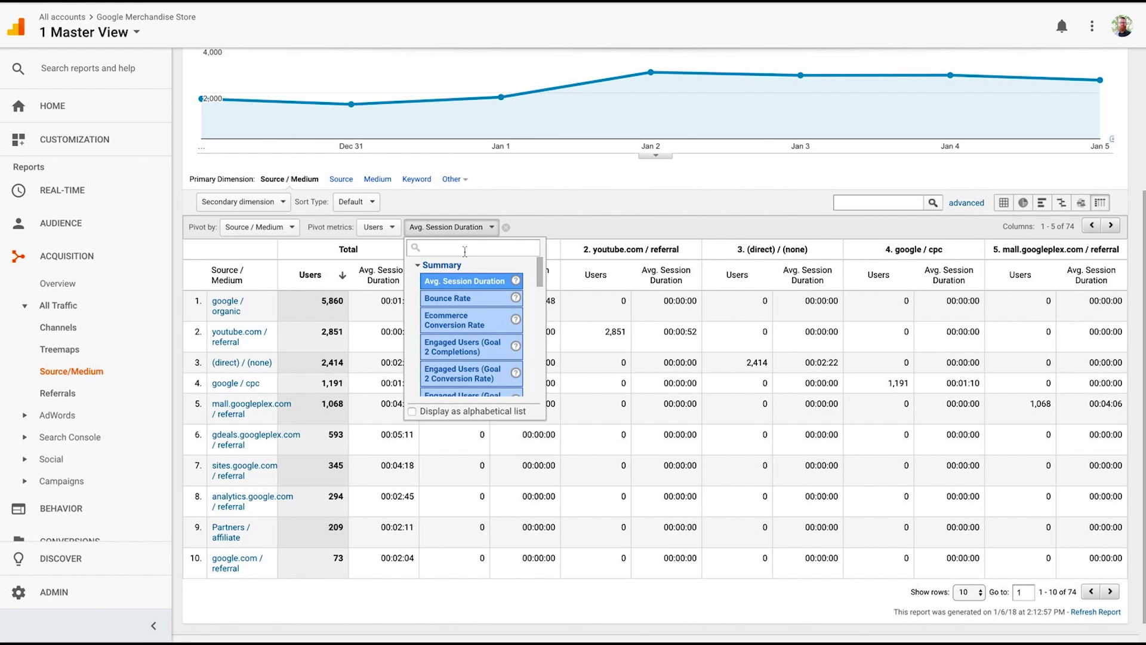
left_click(471, 320)
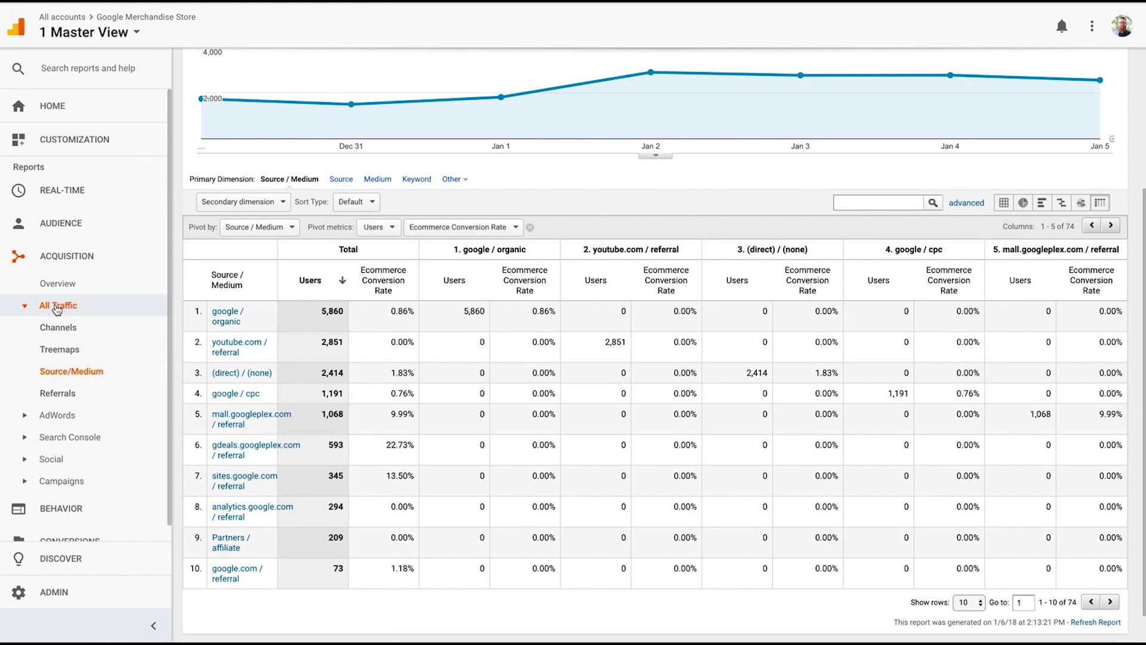
Collapse All Traffic, open Behavior > Site Speed > Overview, and review load times by browser.
left_click(25, 307)
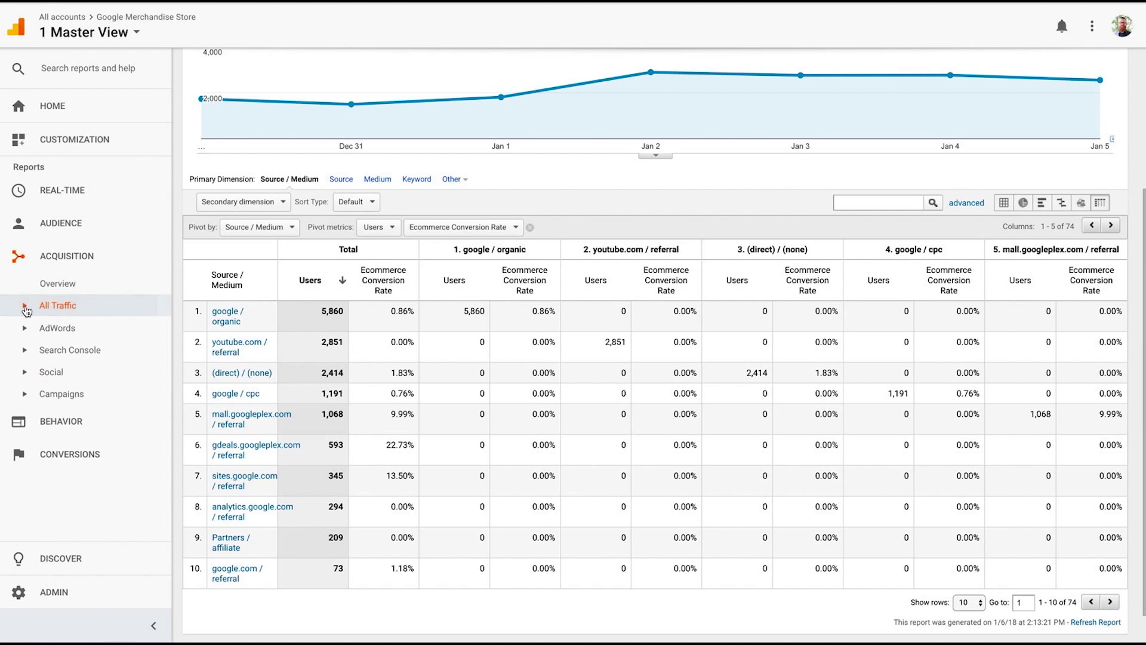
left_click(43, 421)
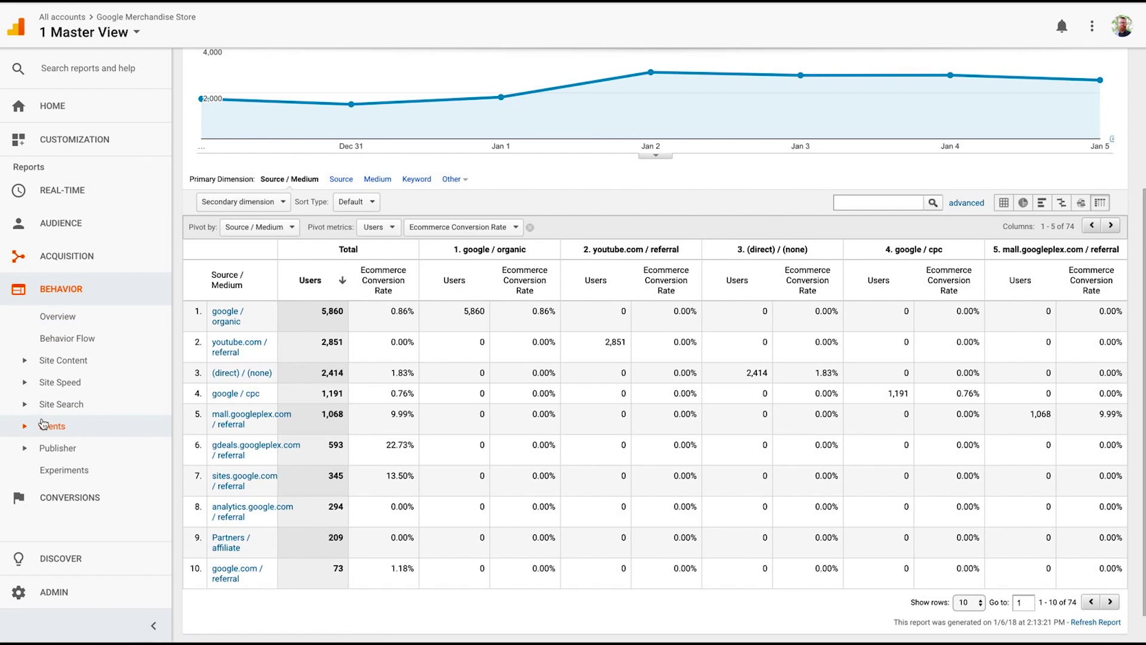
left_click(72, 384)
left_click(71, 406)
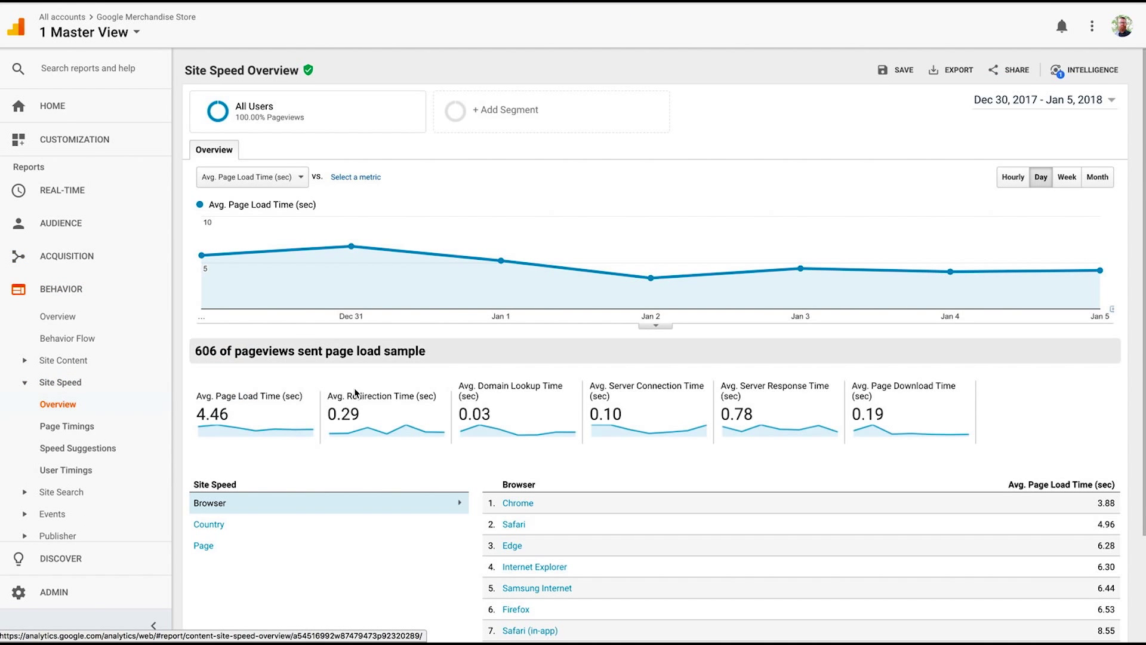
scroll(399, 335, "down", 3)
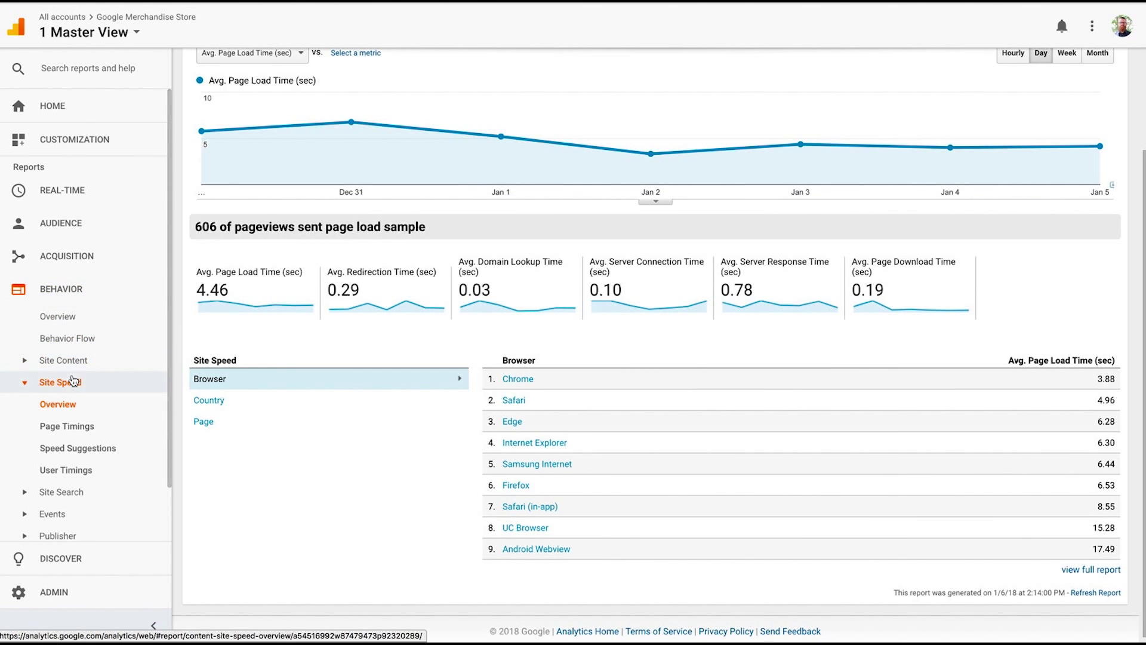
scroll(340, 421, "up", 2)
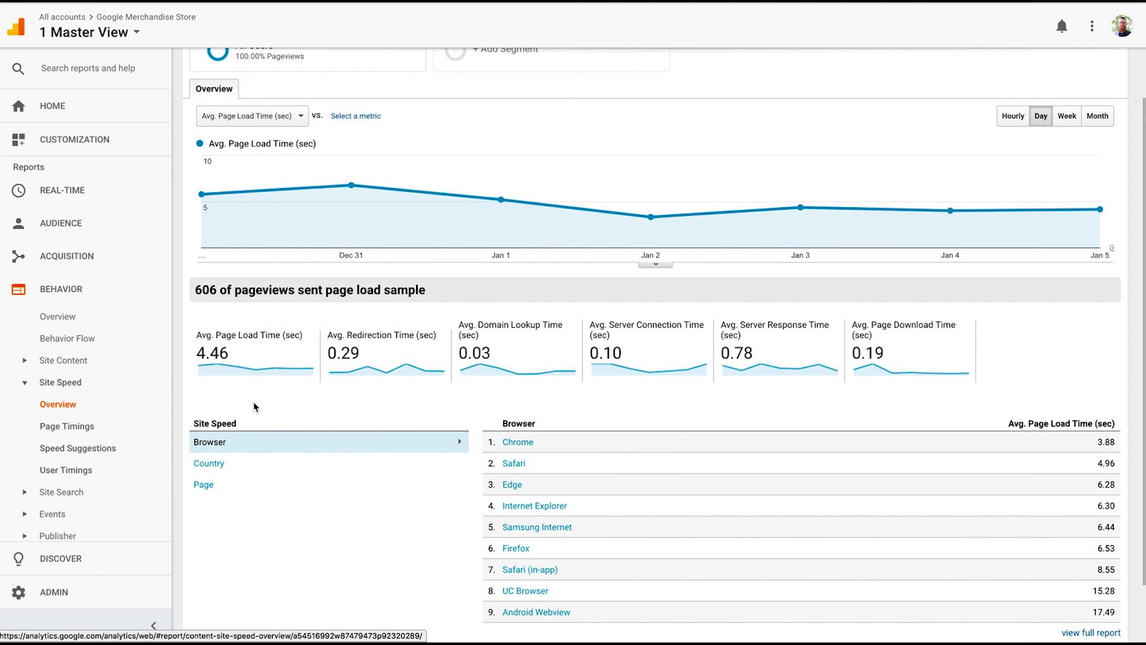
scroll(254, 407, "down", 2)
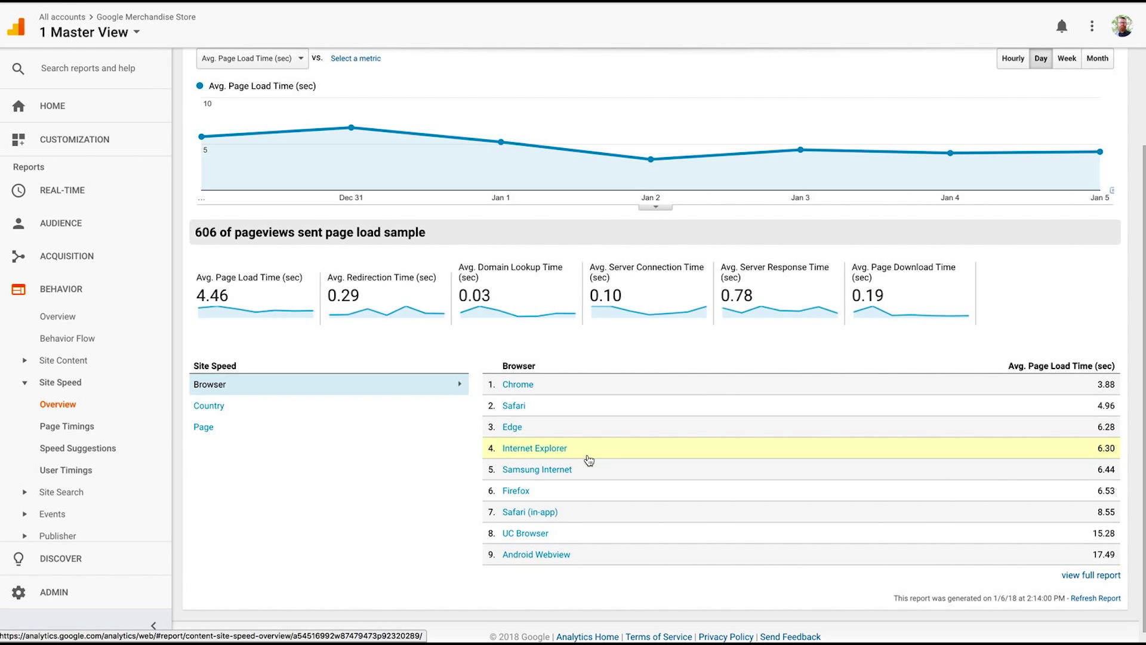
Check the Page Timings report, then open Speed Suggestions with per-page PageSpeed scores.
left_click(77, 428)
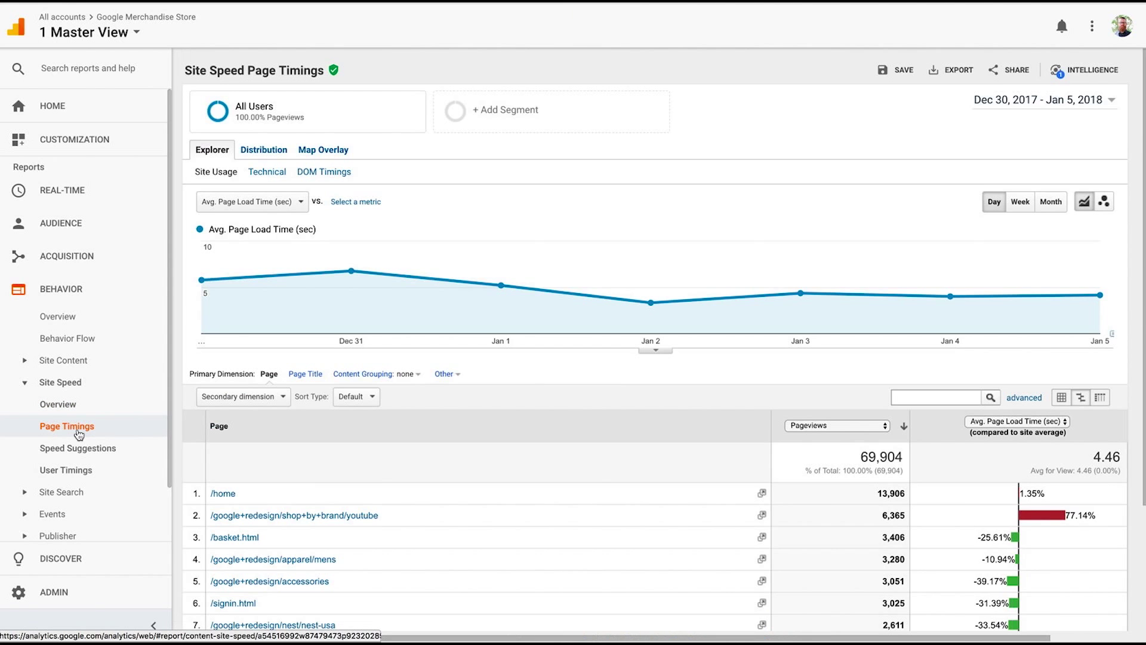
scroll(488, 434, "down", 2)
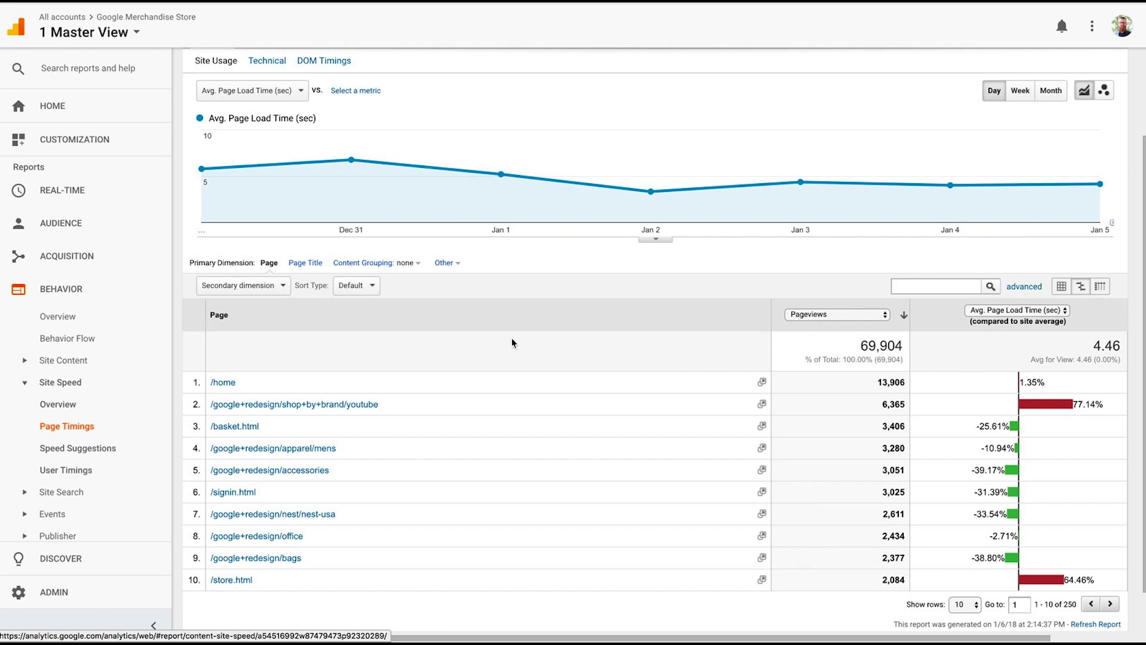
left_click(104, 449)
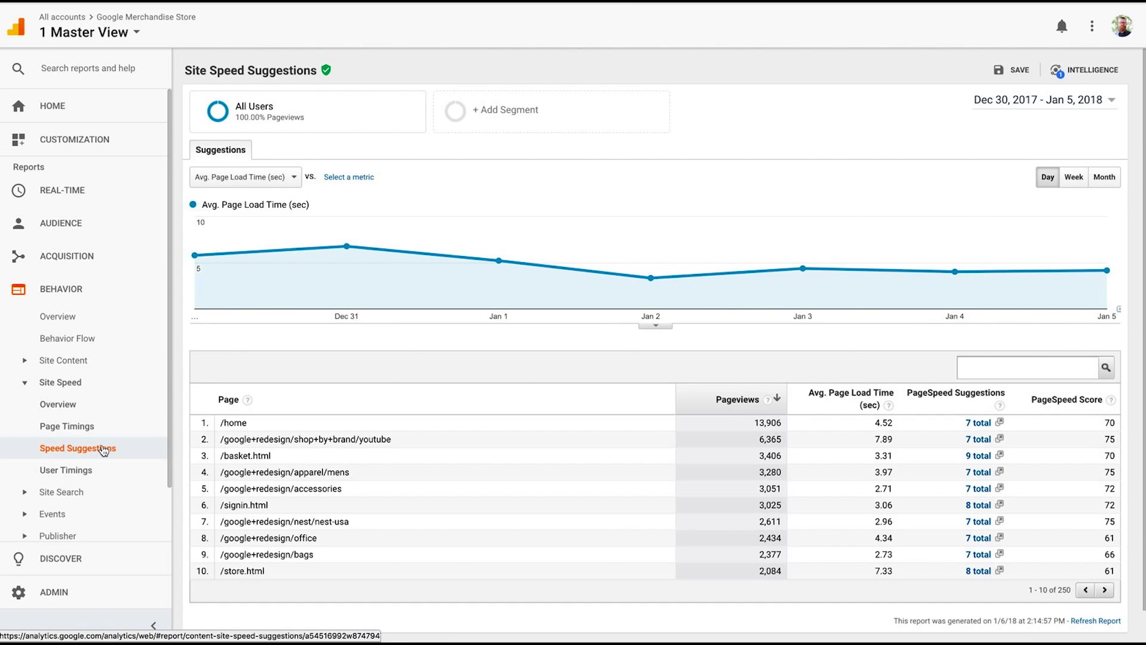
scroll(104, 450, "down", 2)
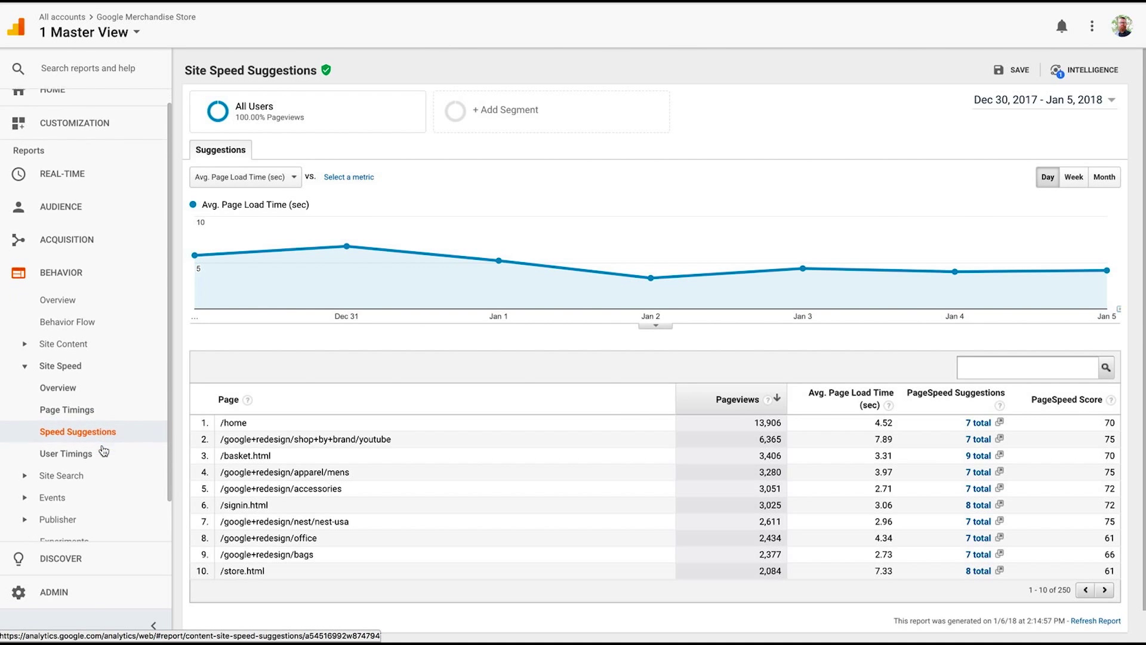
scroll(645, 397, "down", 1)
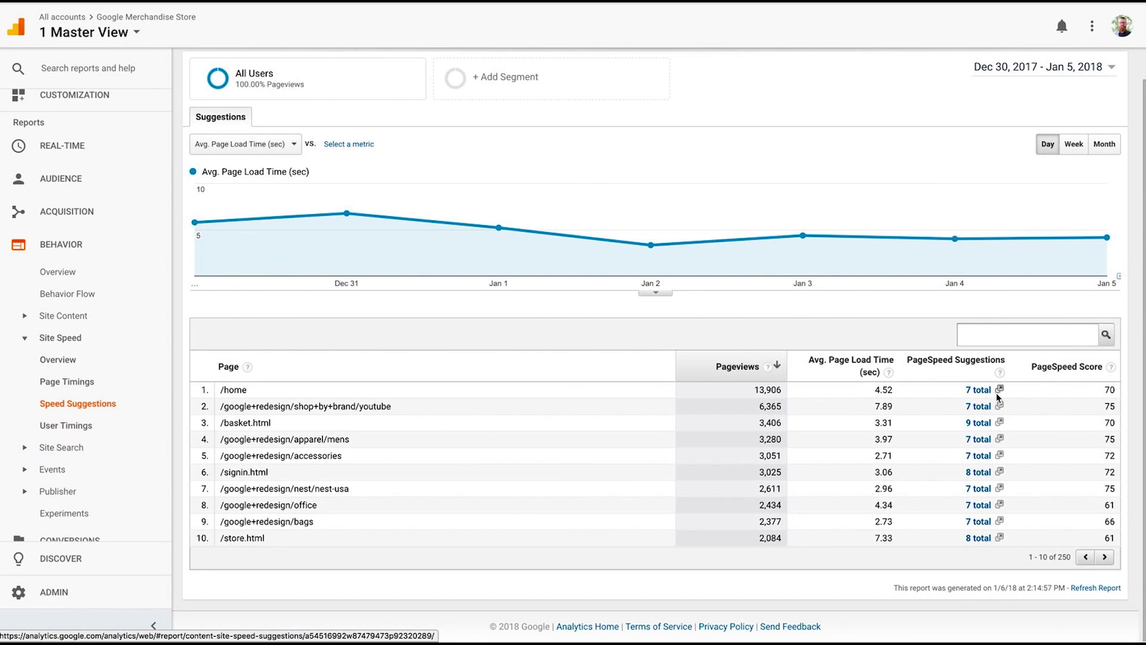
left_click(978, 390)
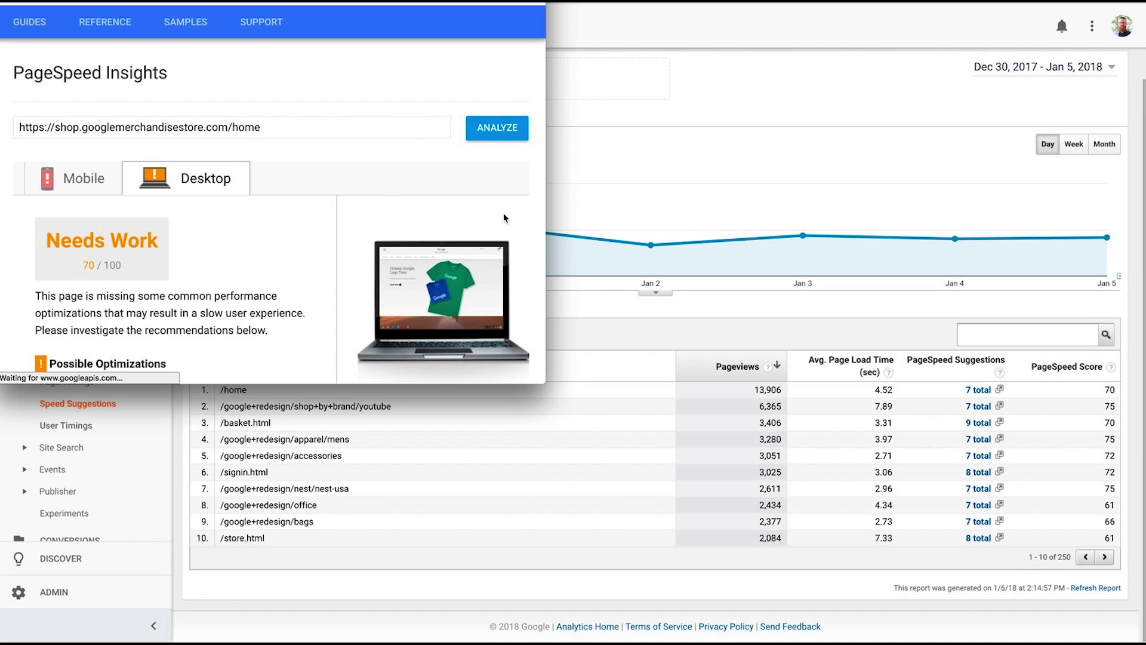
scroll(277, 277, "down", 1)
scroll(277, 277, "down", 5)
scroll(183, 249, "down", 1)
scroll(182, 249, "up", 2)
scroll(216, 146, "up", 1)
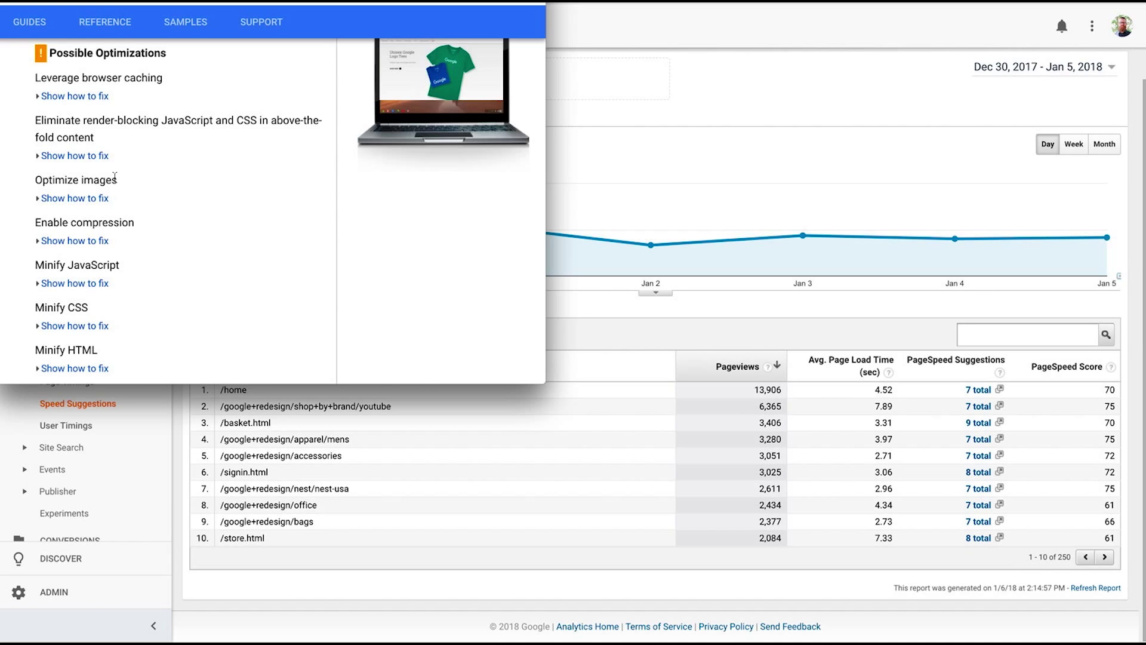
scroll(121, 243, "down", 1)
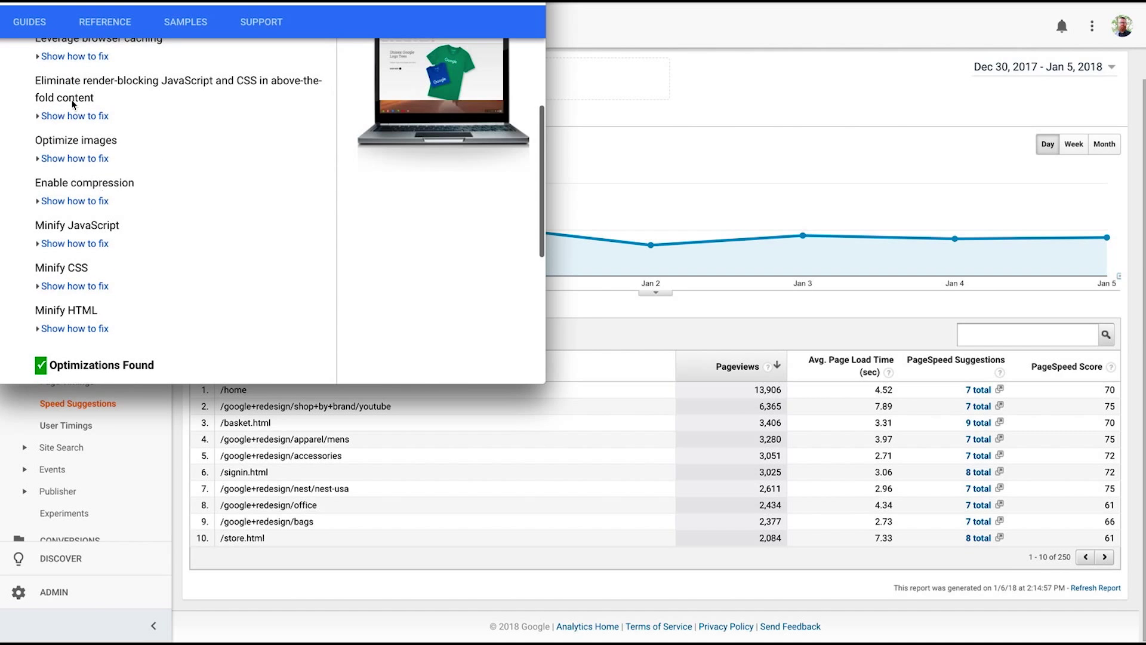
key("ctrl+w")
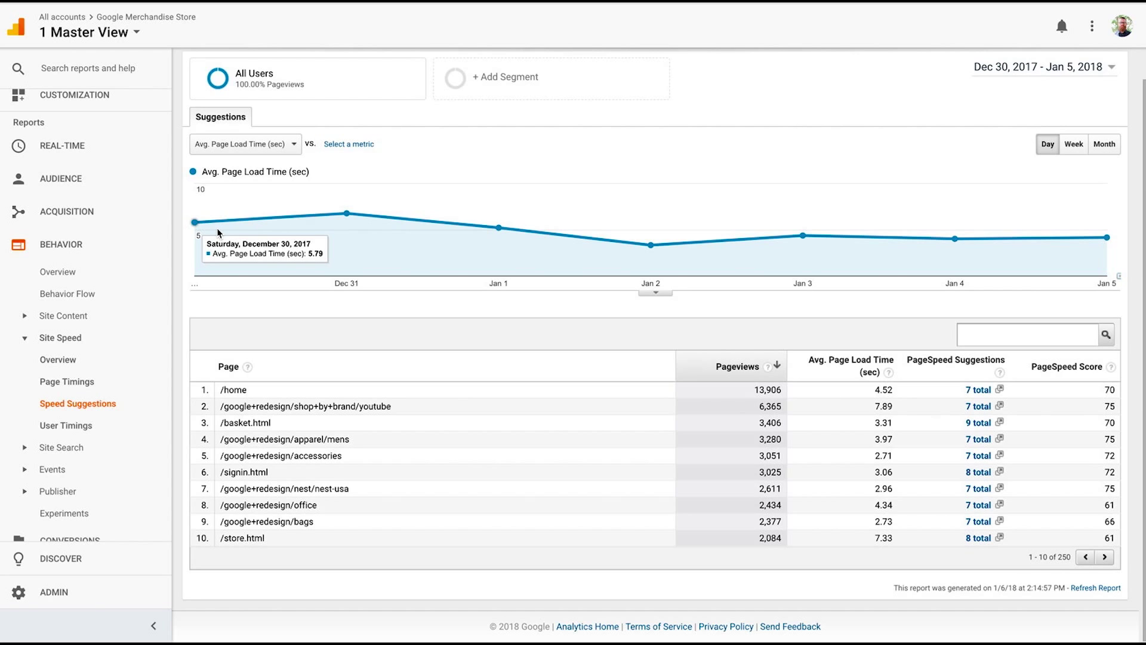
Open the Admin page for the 1 Master View and scroll down its settings columns.
left_click(68, 592)
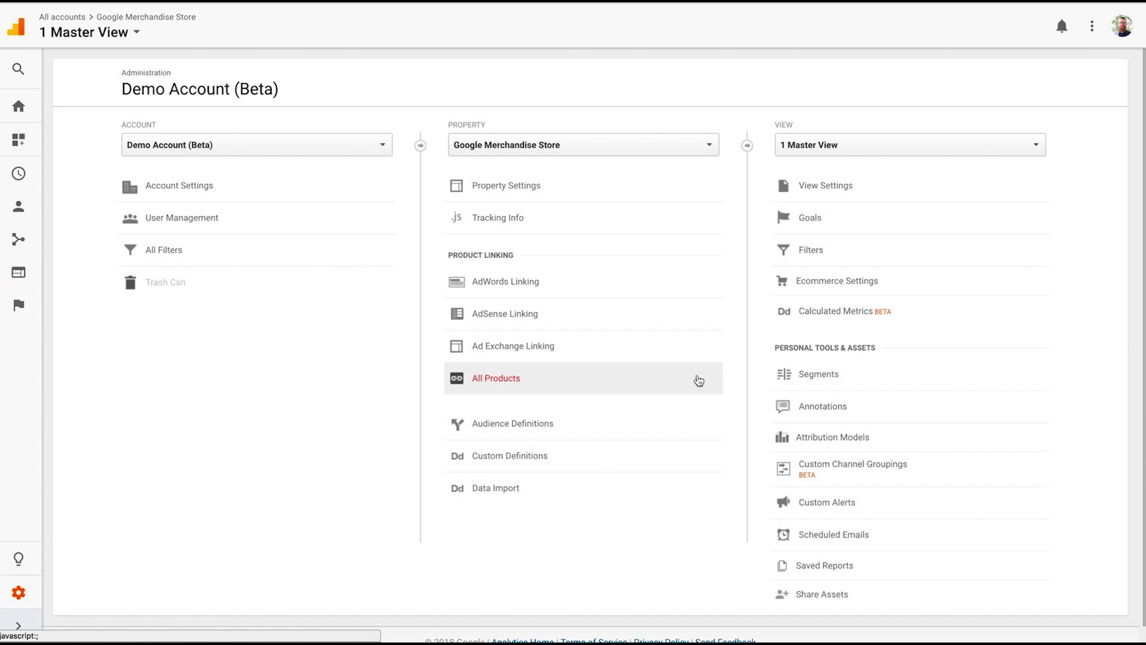
scroll(841, 339, "down", 1)
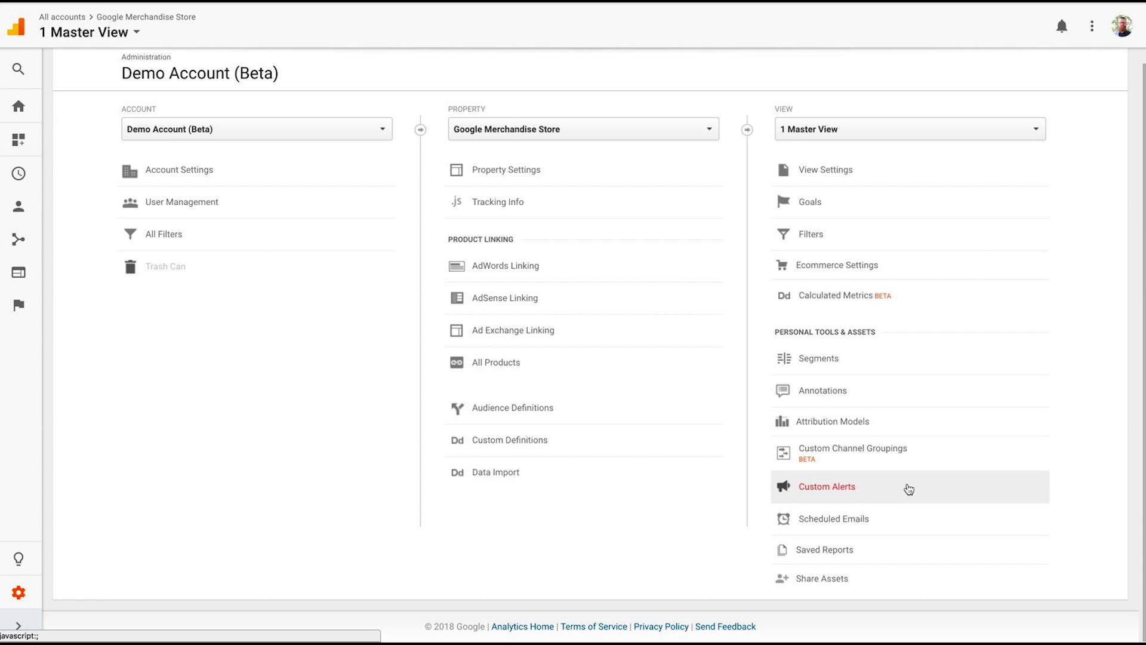
Create a custom alert named 'Check Tag' that emails you when the value falls below 1.
left_click(853, 493)
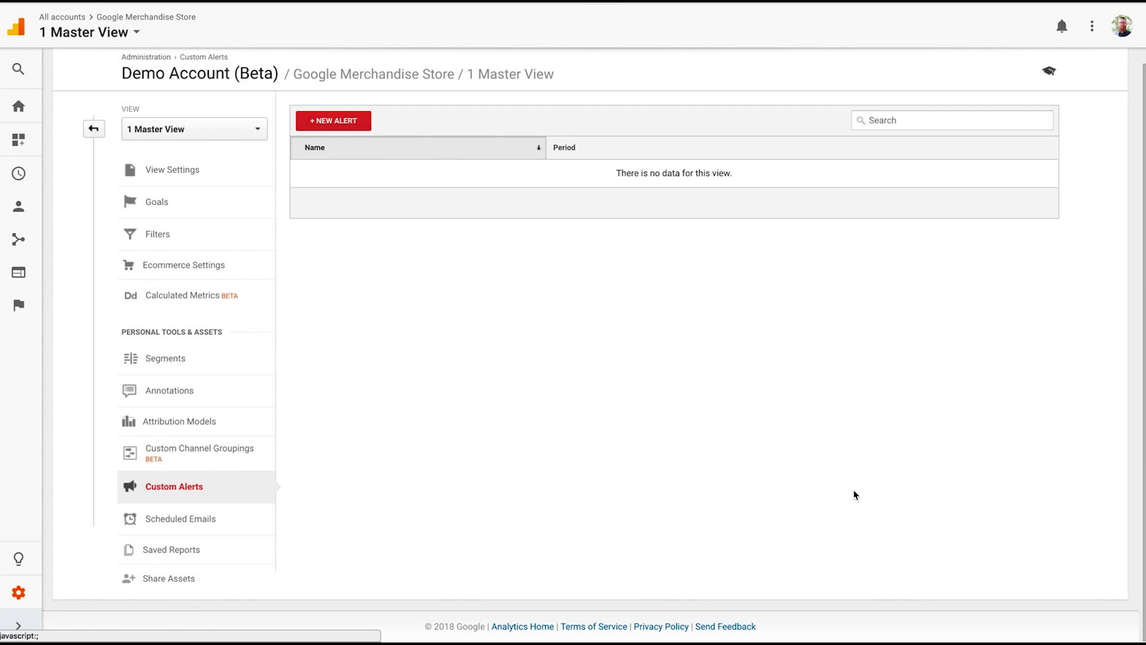
left_click(355, 122)
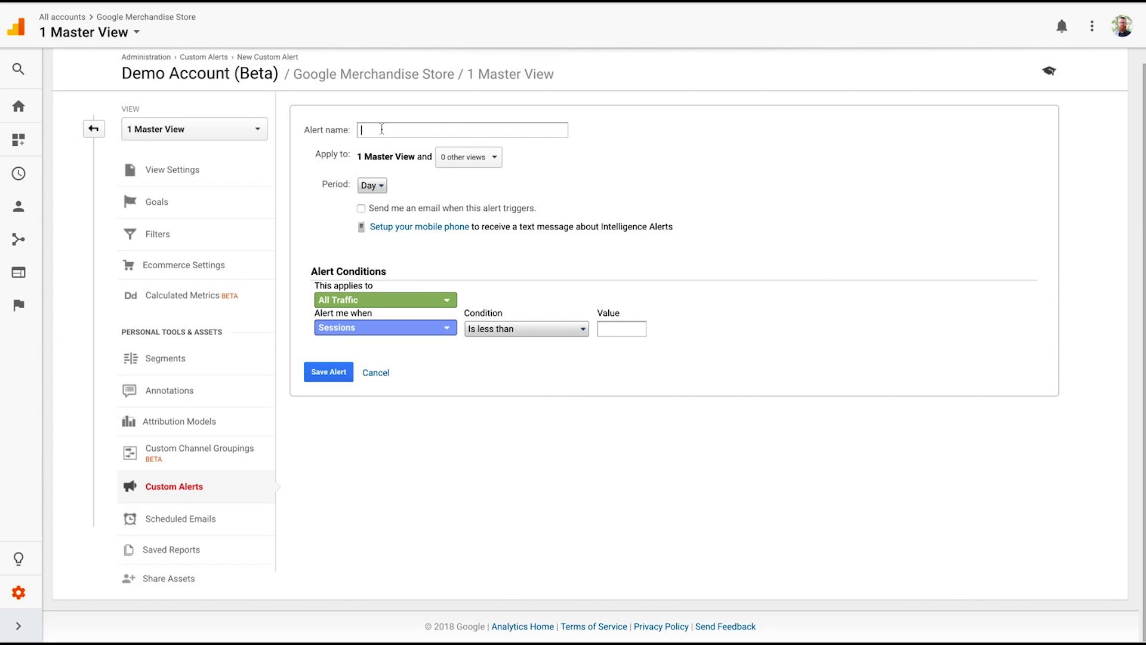
type("Check Tag")
left_click(362, 209)
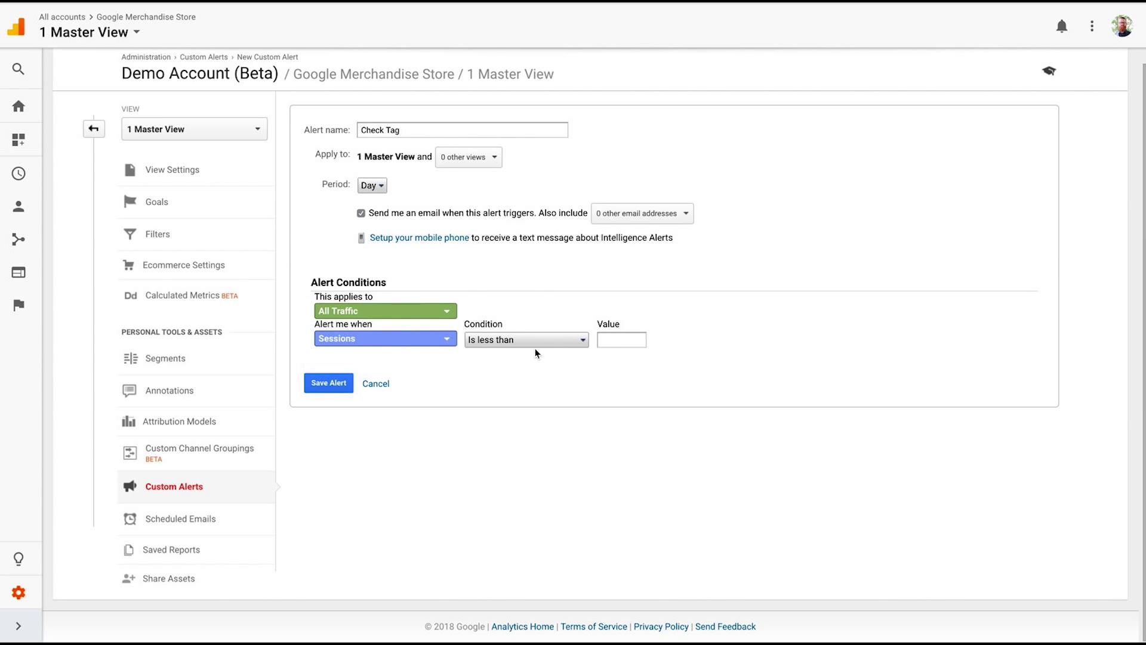
left_click(628, 341)
type("1")
Check the extra alert recipients list, then leave the unsaved alert for Scheduled Emails.
left_click(659, 213)
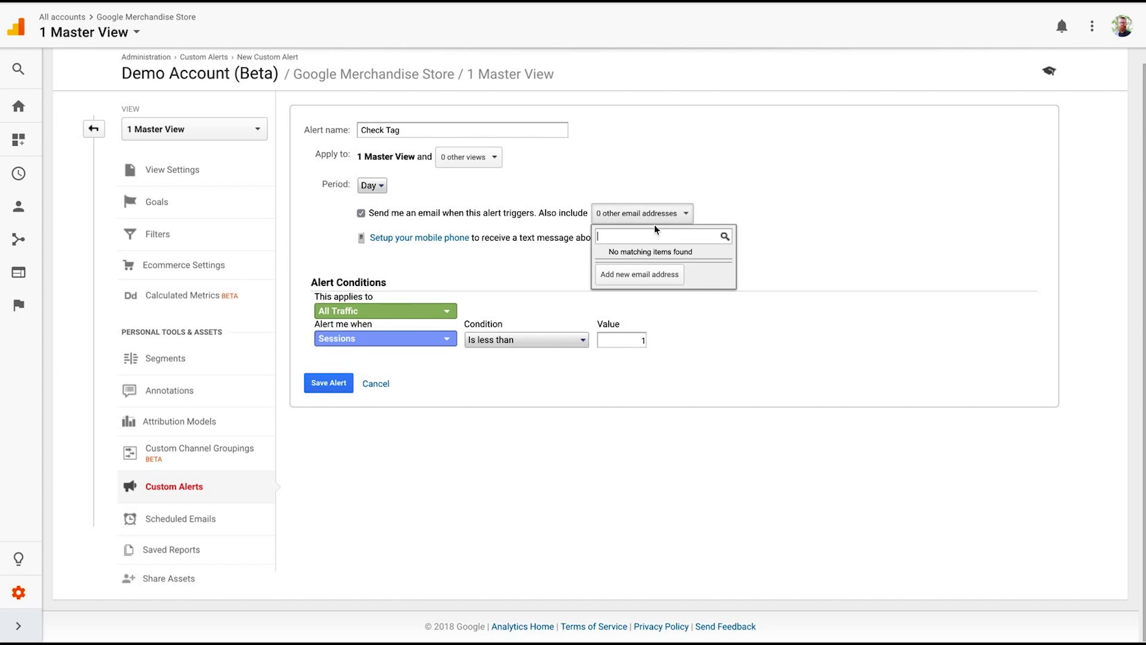
left_click(651, 309)
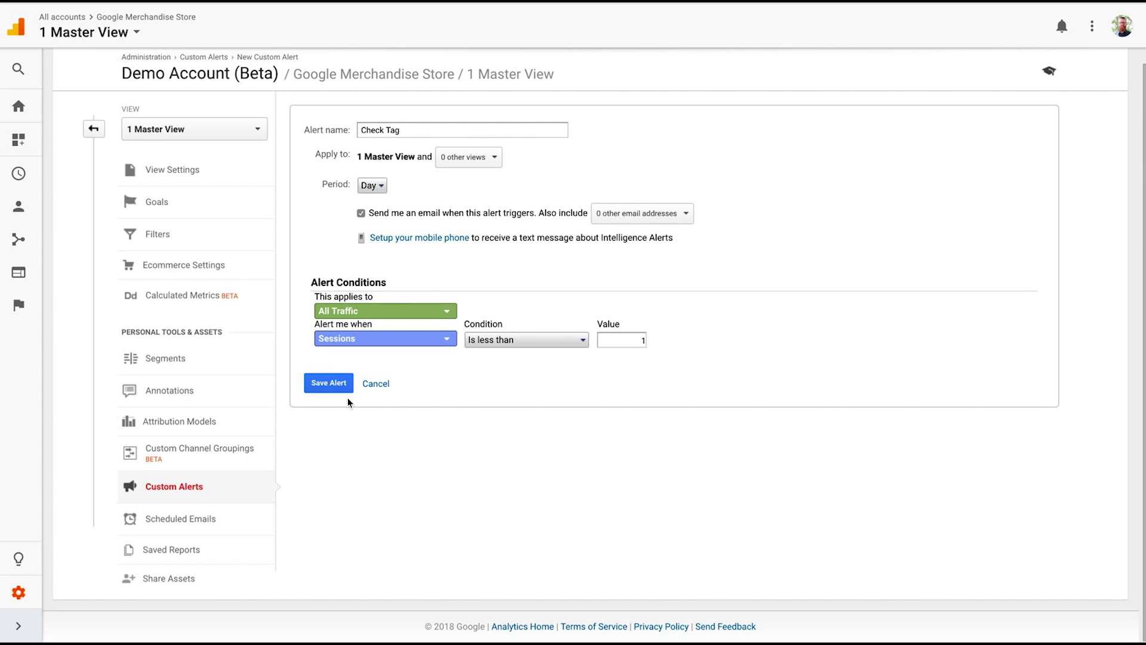
left_click(178, 526)
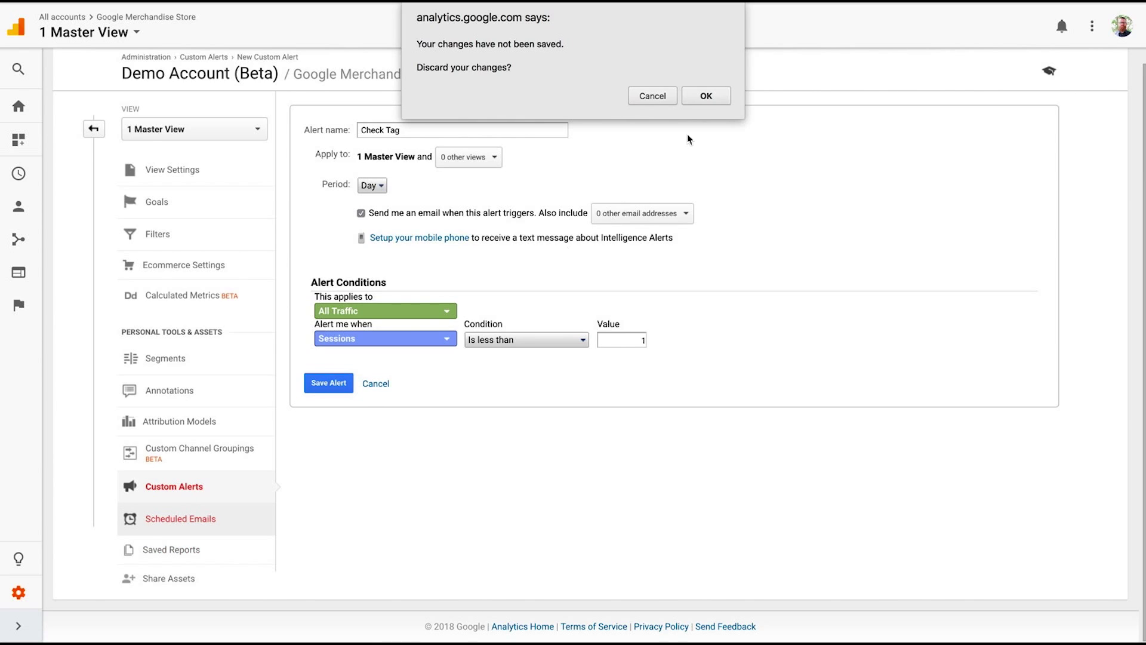
Discard the unsaved Check Tag alert and go to Customization > Custom Reports.
left_click(711, 98)
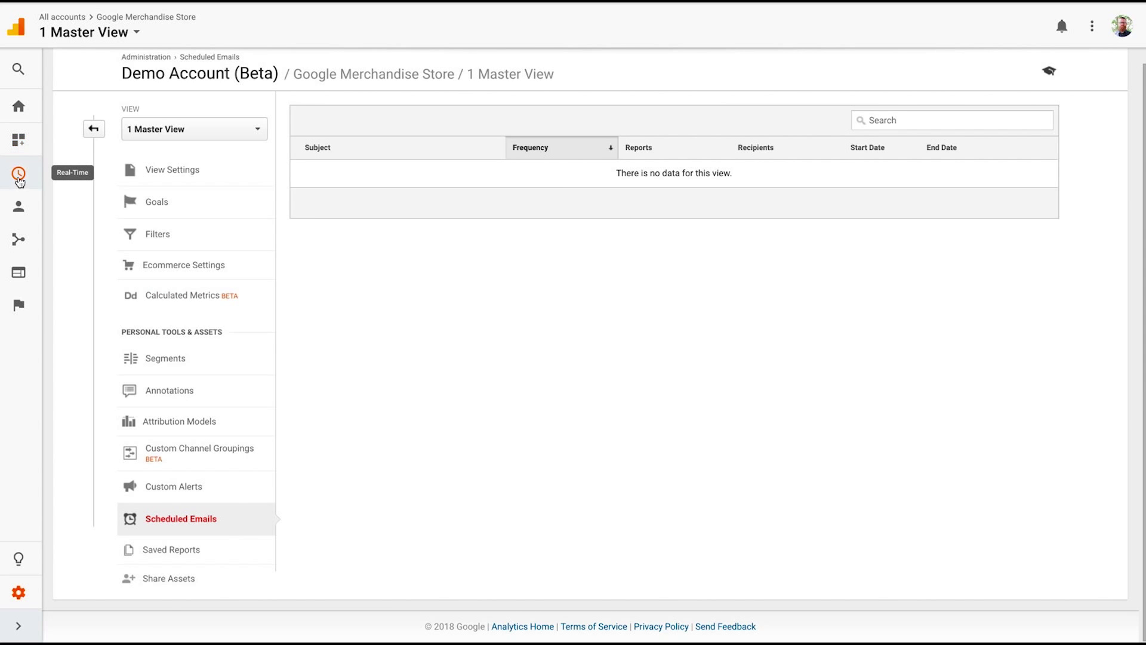
left_click(22, 142)
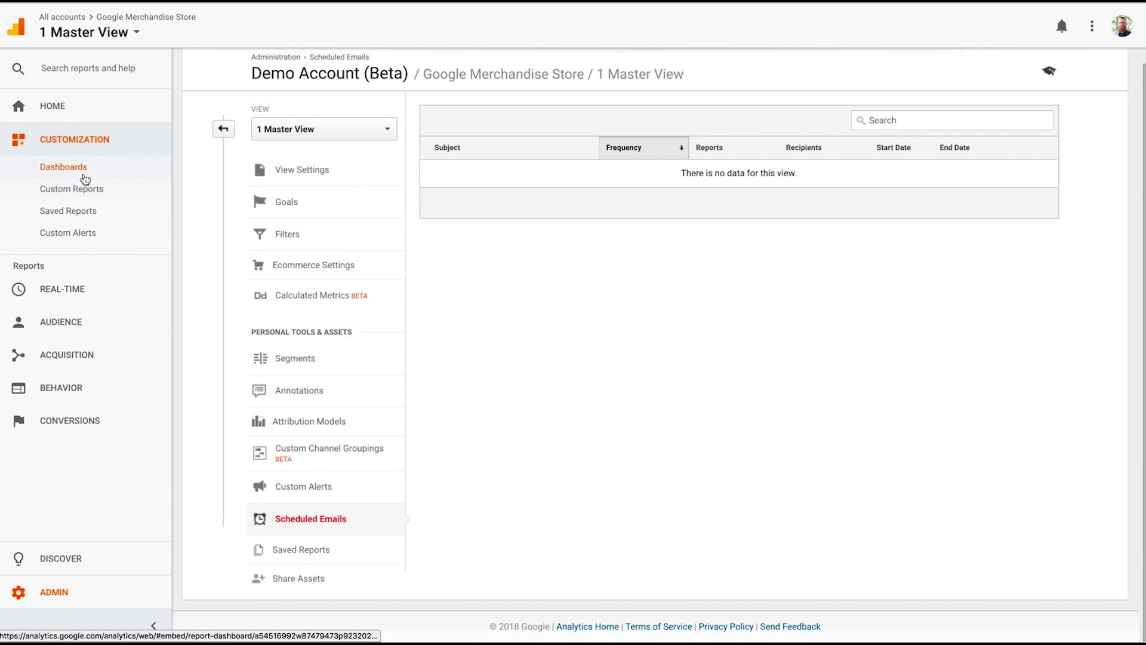
left_click(66, 194)
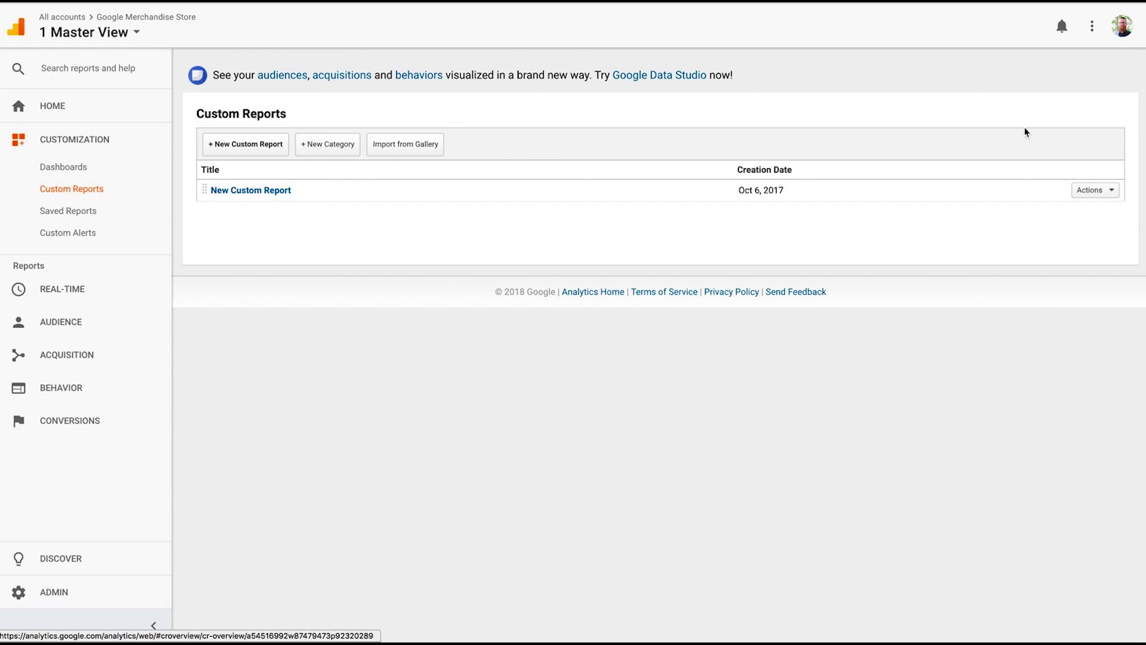
left_click(1110, 191)
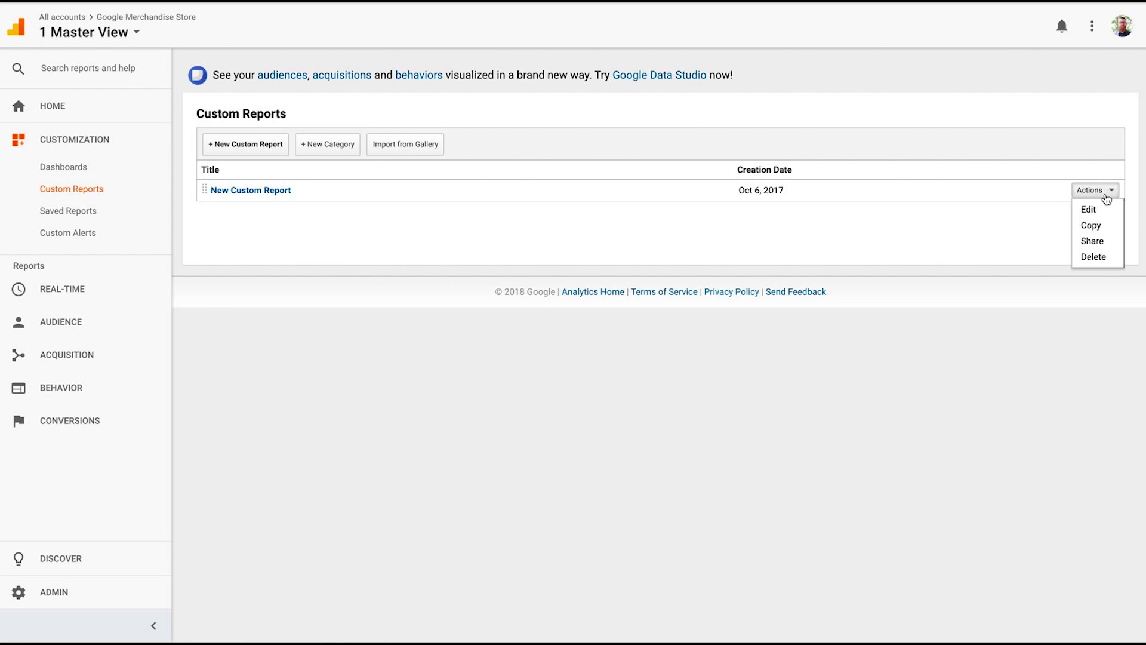
left_click(1102, 242)
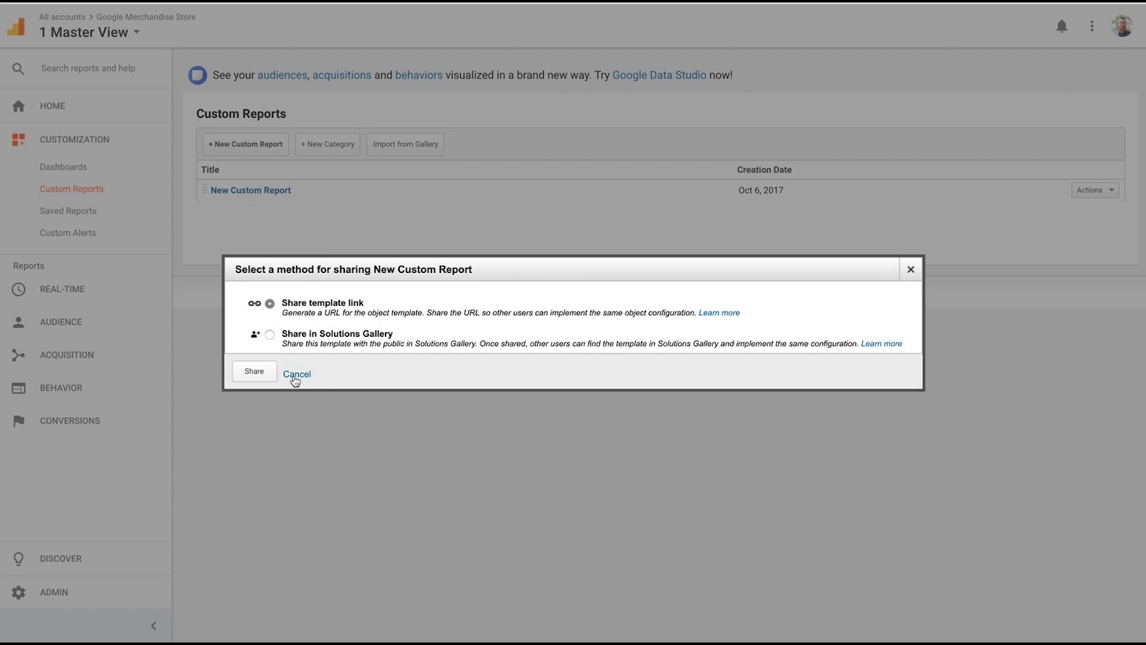
left_click(249, 377)
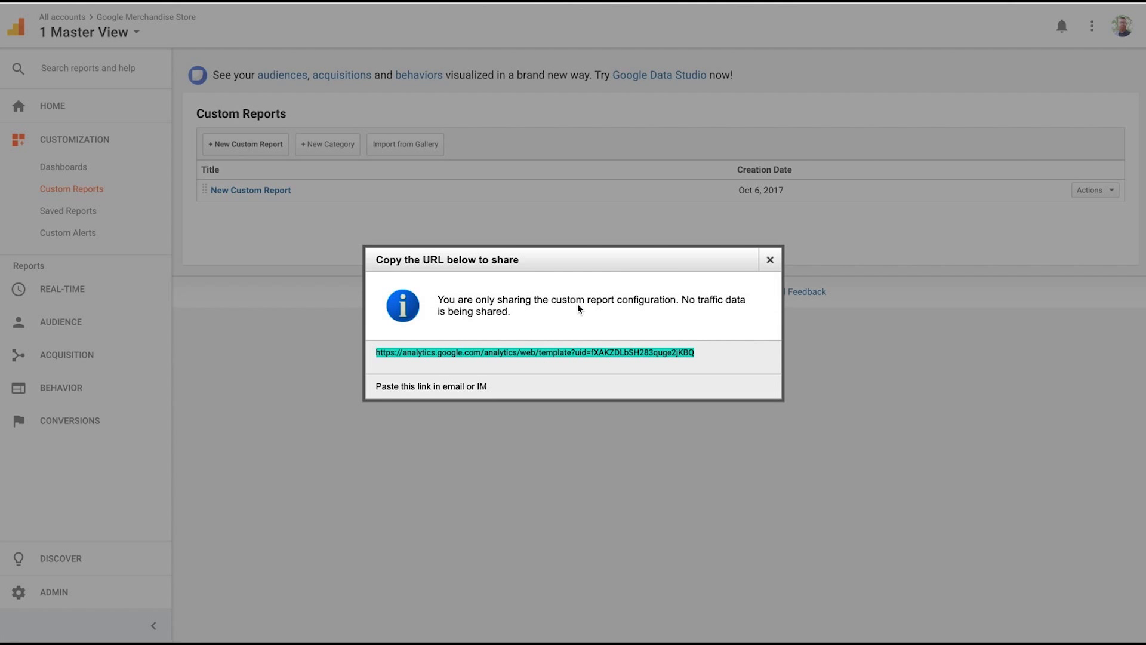
left_click(770, 260)
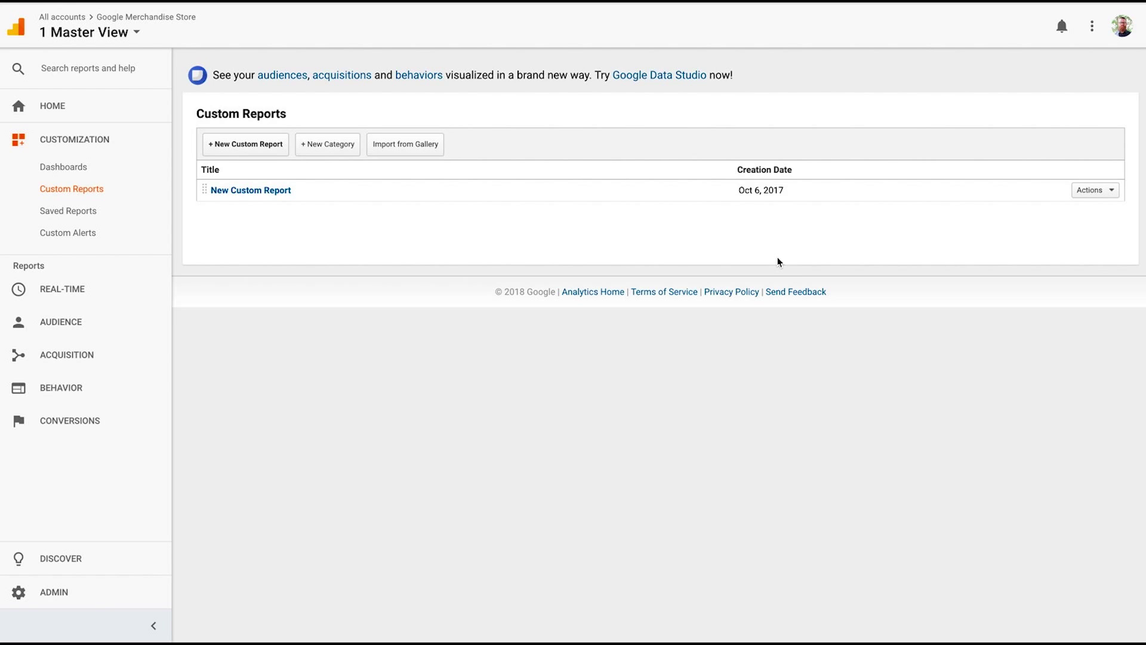
left_click(1108, 196)
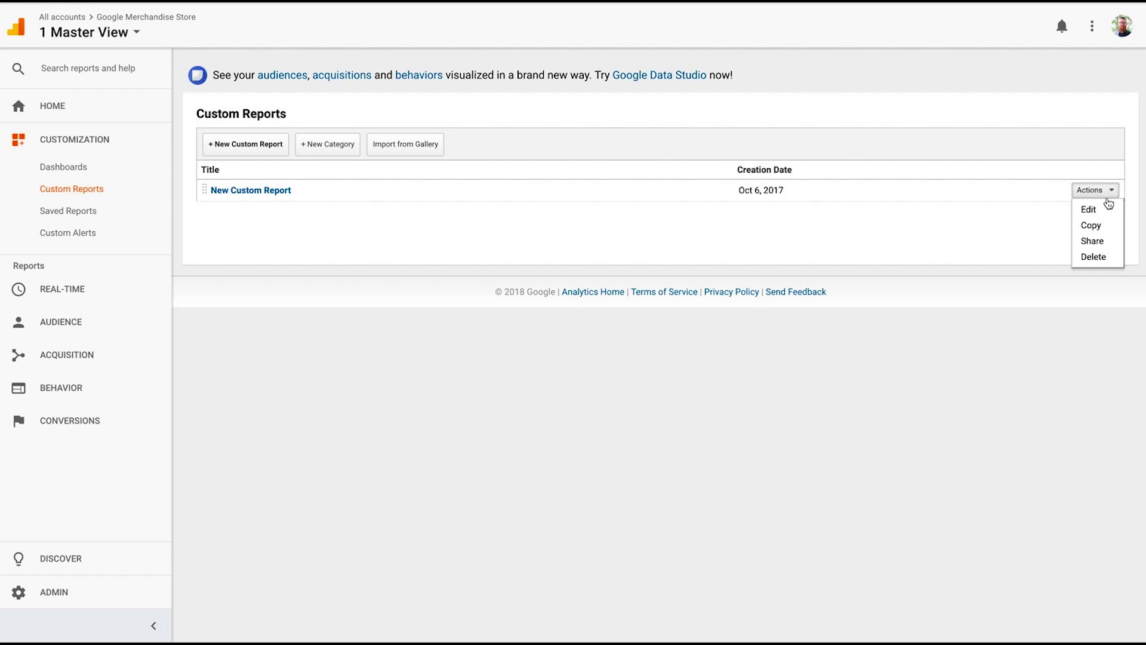
left_click(1092, 238)
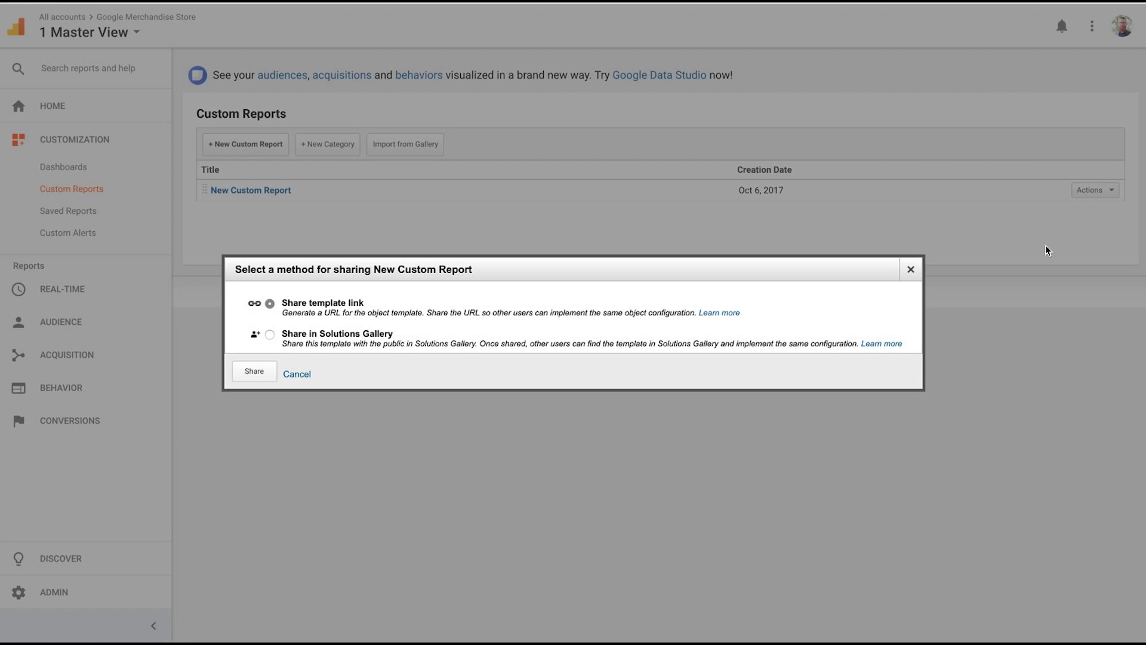
left_click(254, 372)
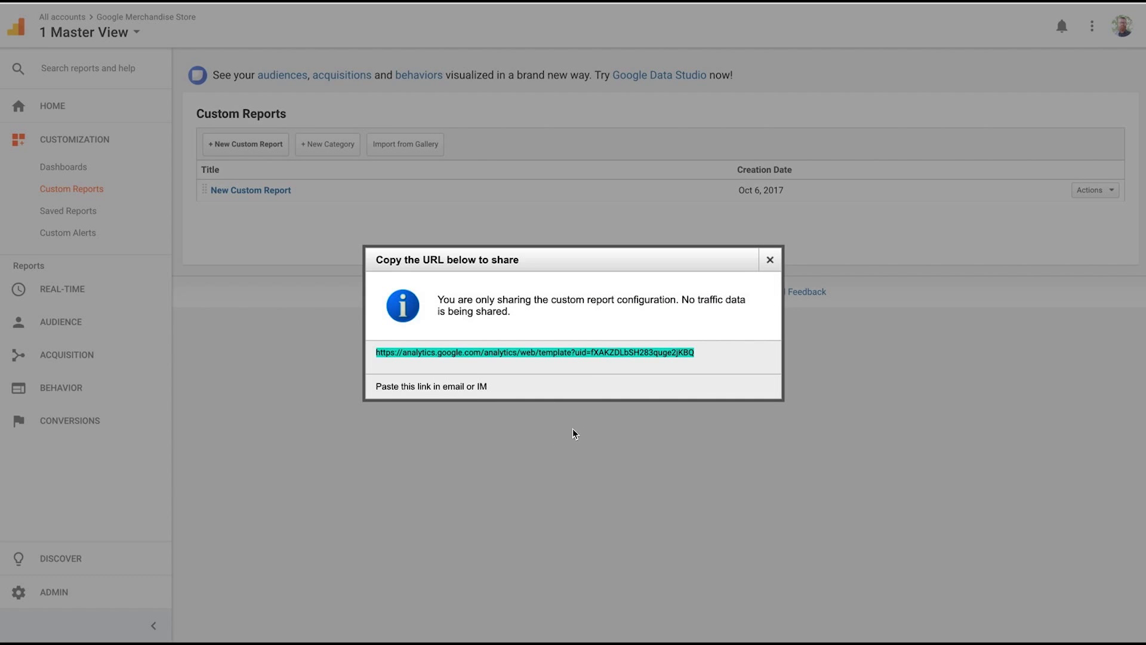
left_click(770, 259)
left_click(1111, 191)
left_click(1094, 239)
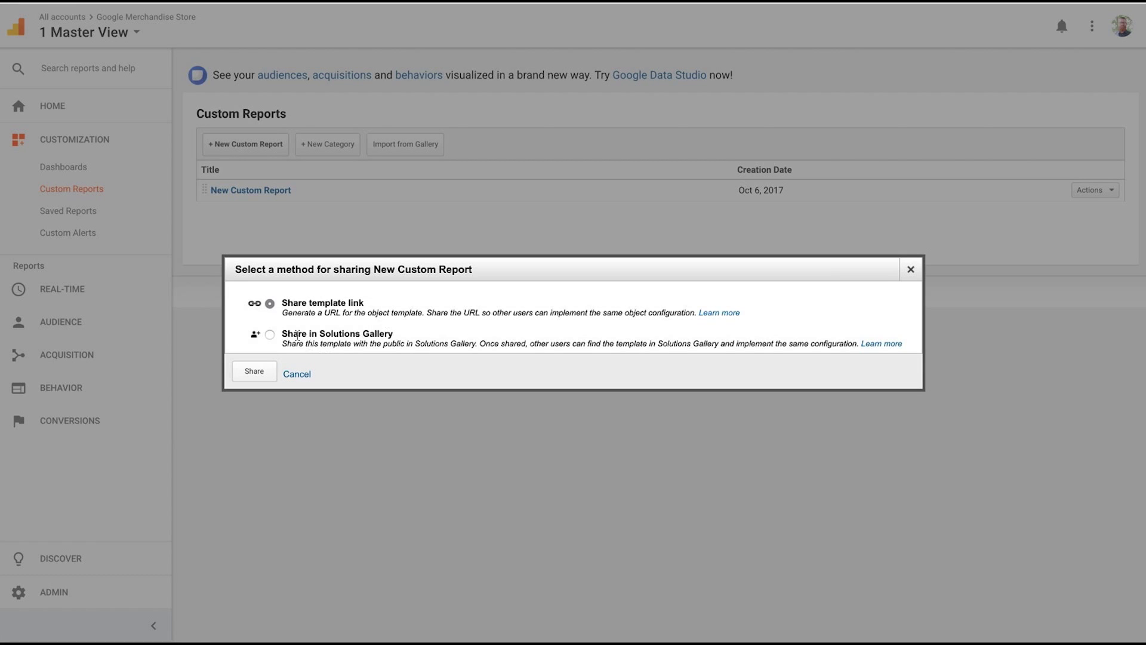
left_click(269, 303)
left_click(297, 374)
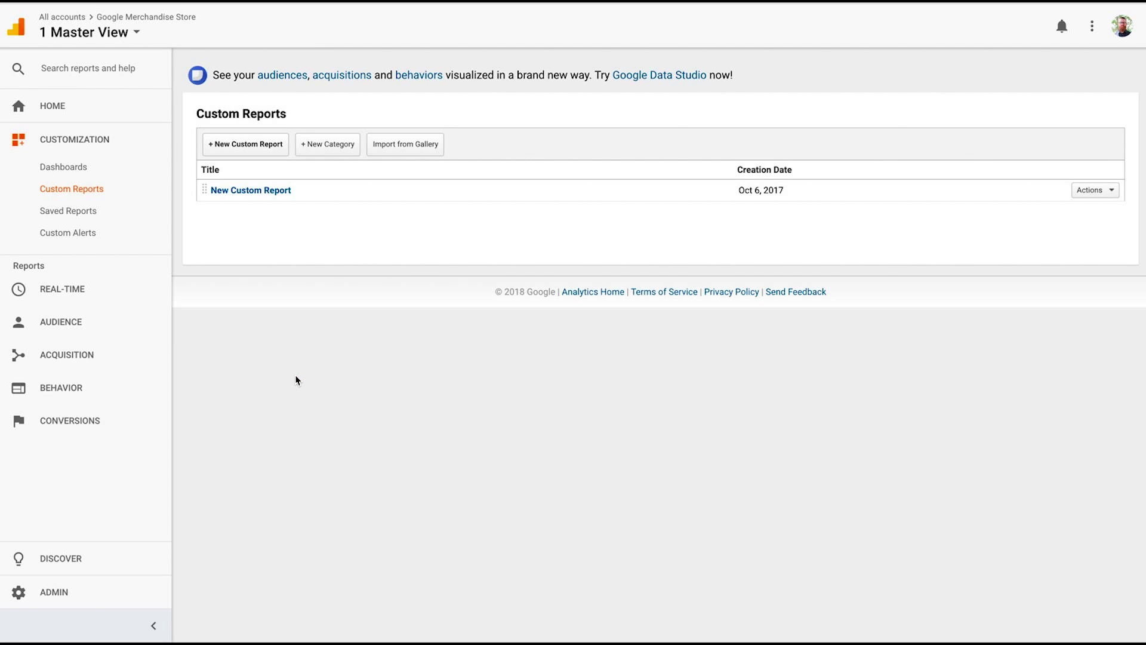
Open New Custom Report and start emailing it to a client address, then cancel the email.
left_click(266, 189)
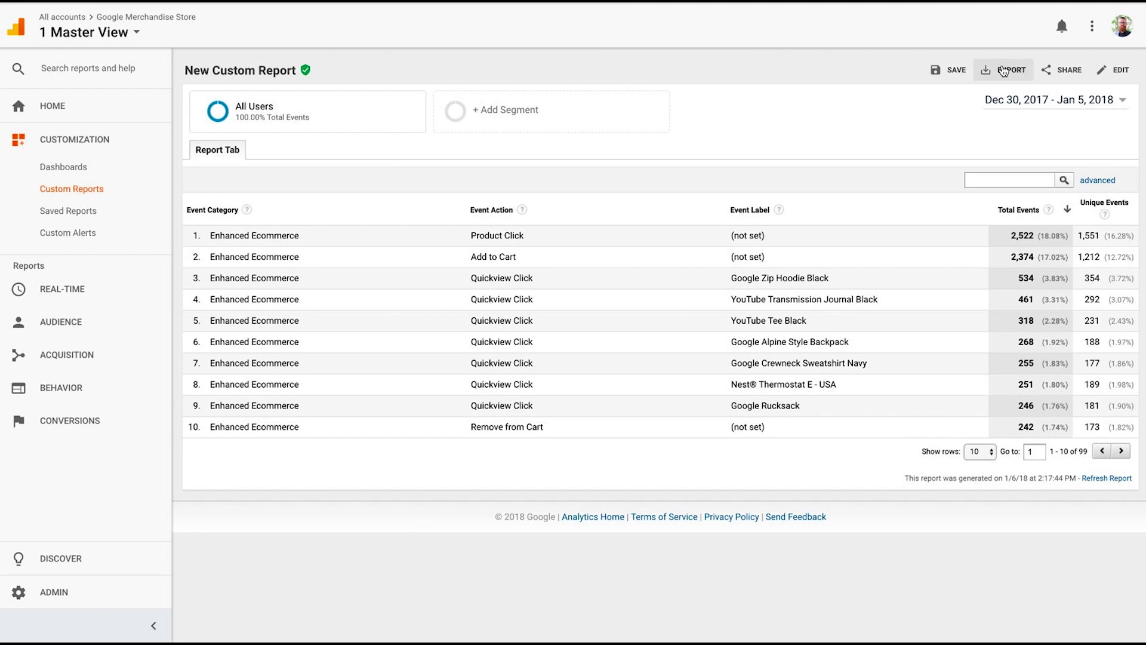
left_click(1072, 72)
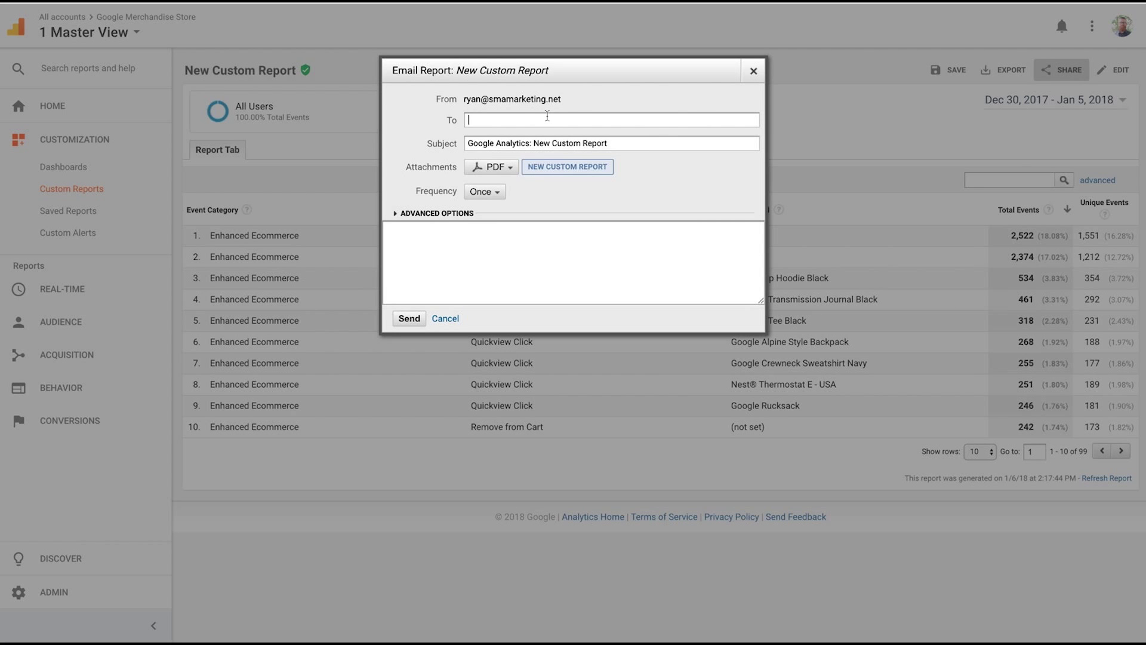
left_click(486, 192)
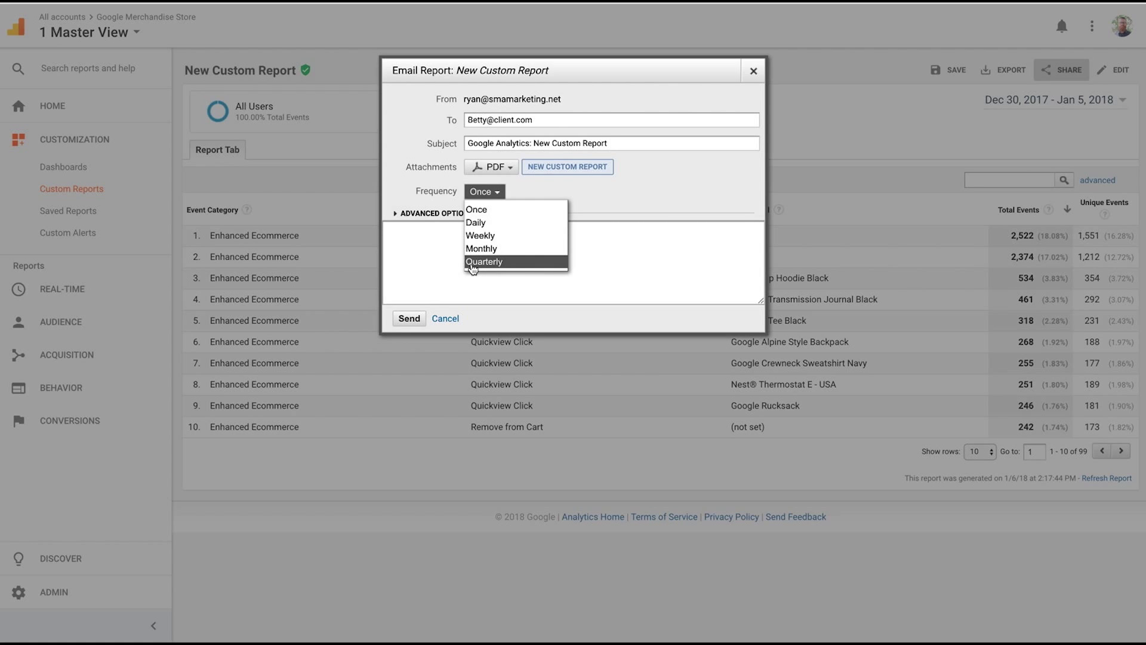
left_click(431, 272)
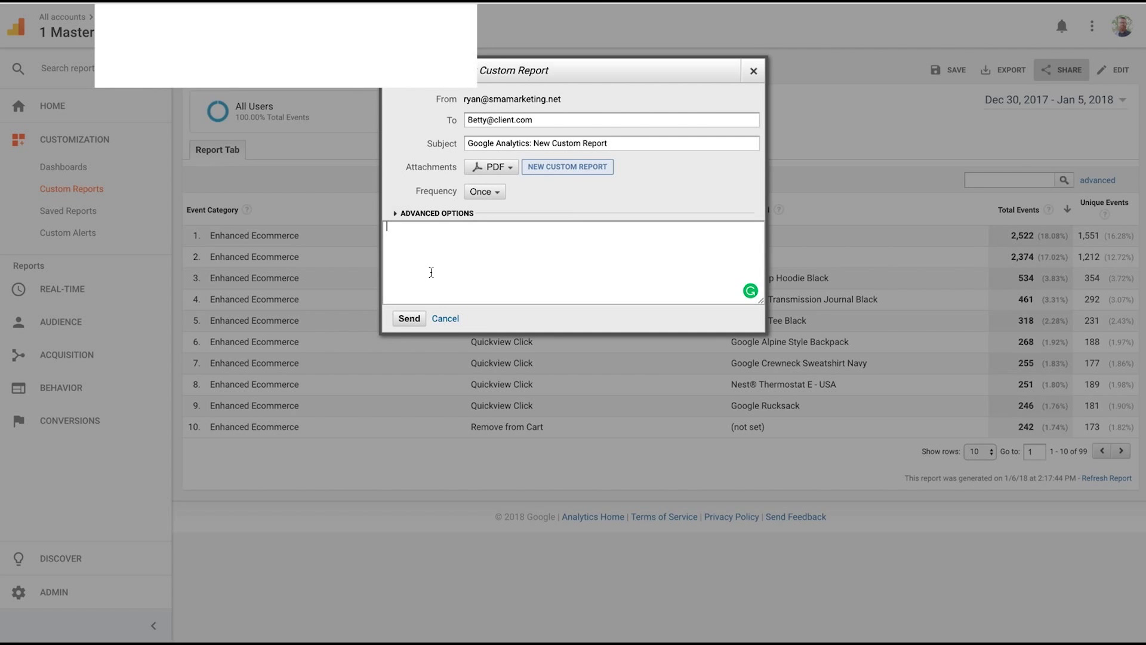
left_click(447, 325)
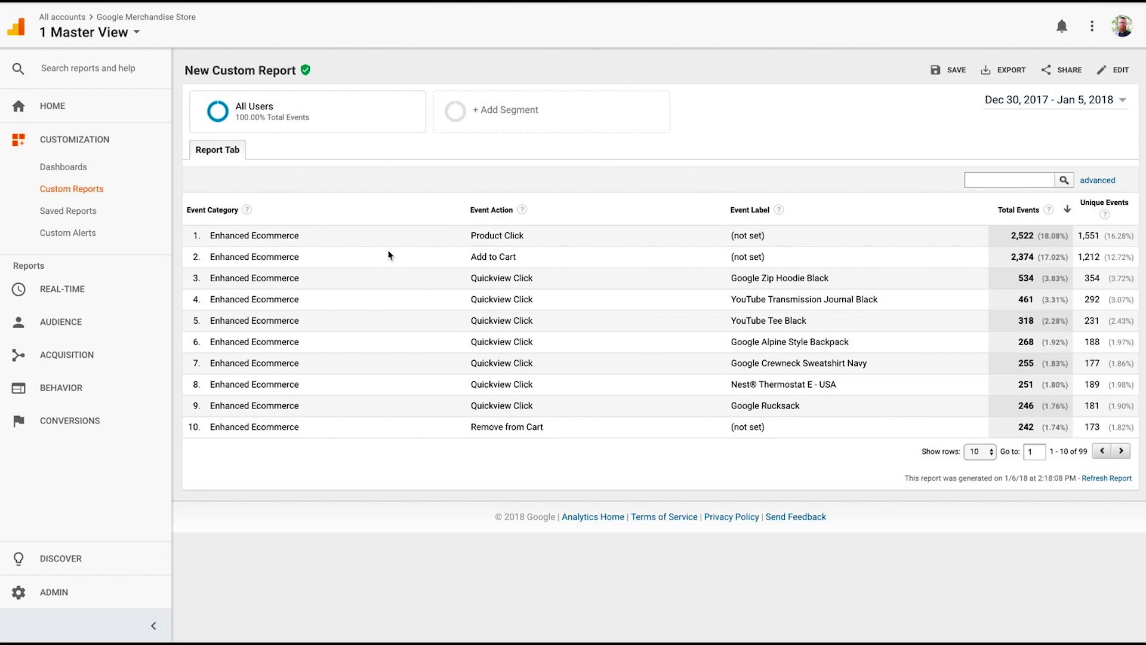
Open the SEO Performance dashboard from Customization > Dashboards and scroll through its widgets.
left_click(86, 171)
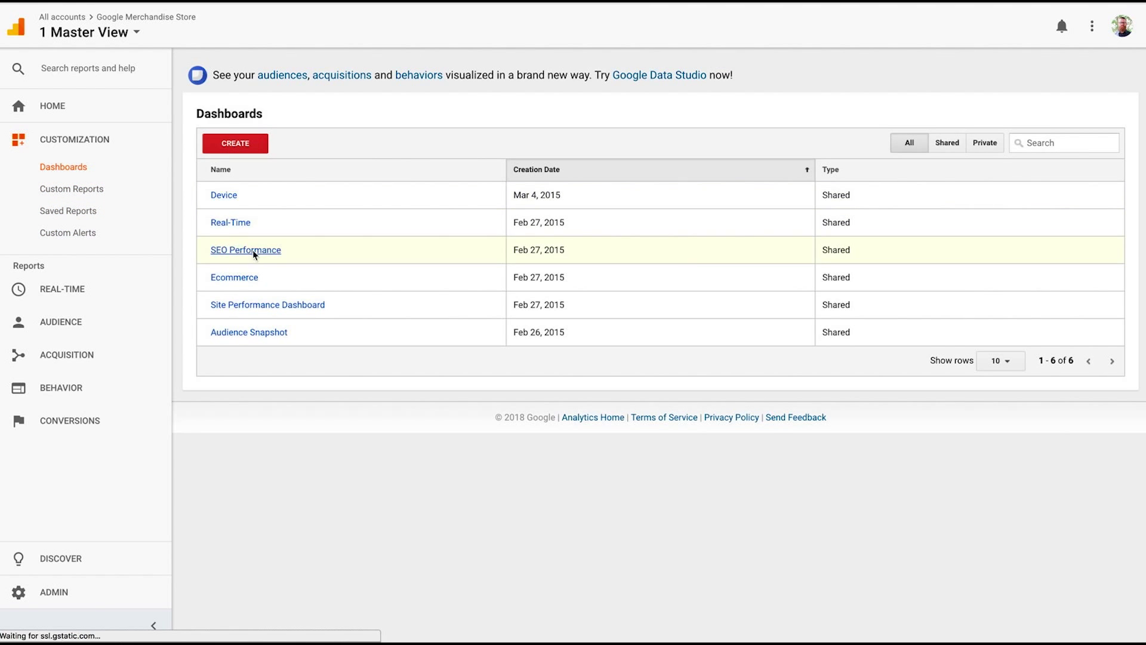
left_click(254, 252)
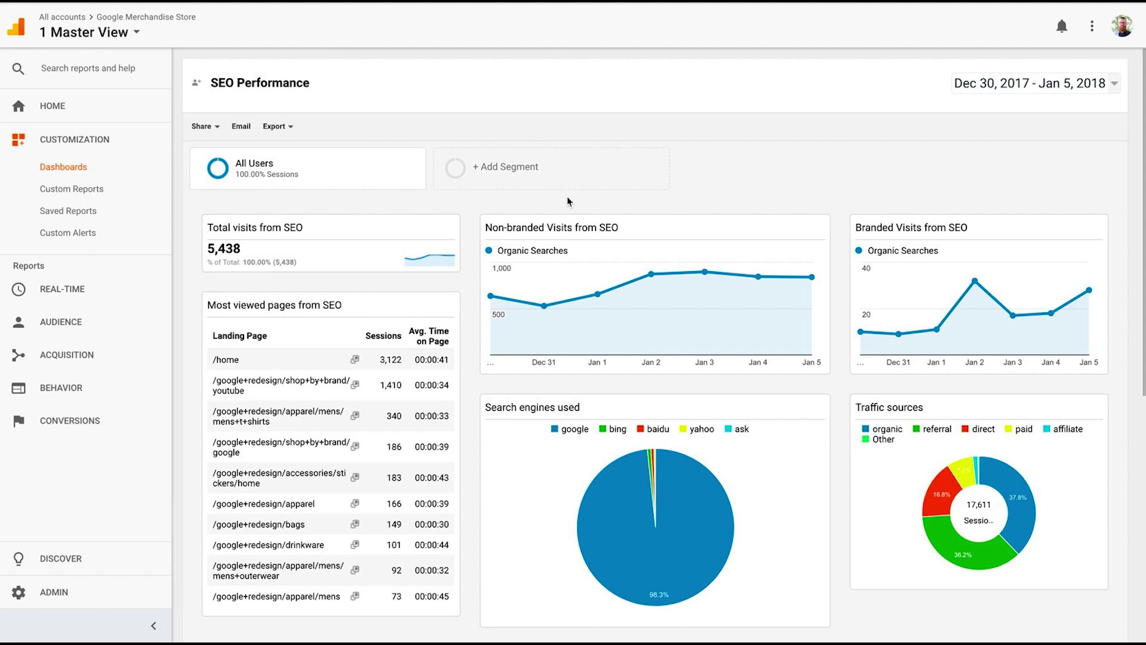
scroll(567, 202, "down", 6)
scroll(567, 201, "up", 4)
scroll(567, 201, "up", 2)
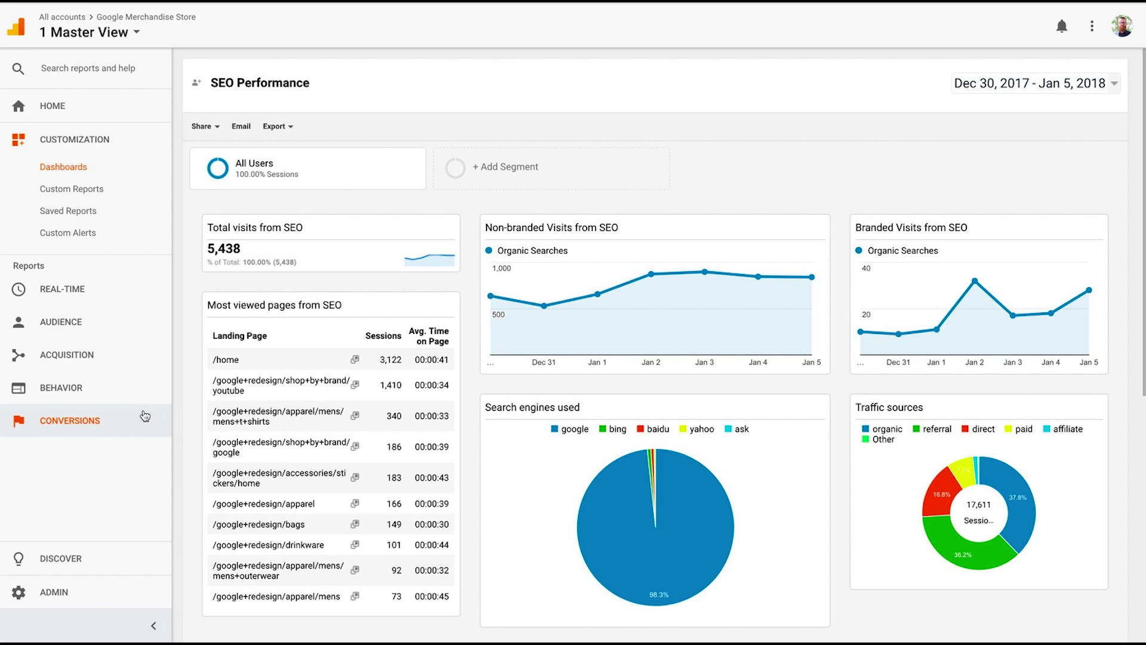
Open Conversions > Multi-Channel Funnels > Overview and scroll to the Direct, Referral and Organic Search visualizer.
left_click(115, 391)
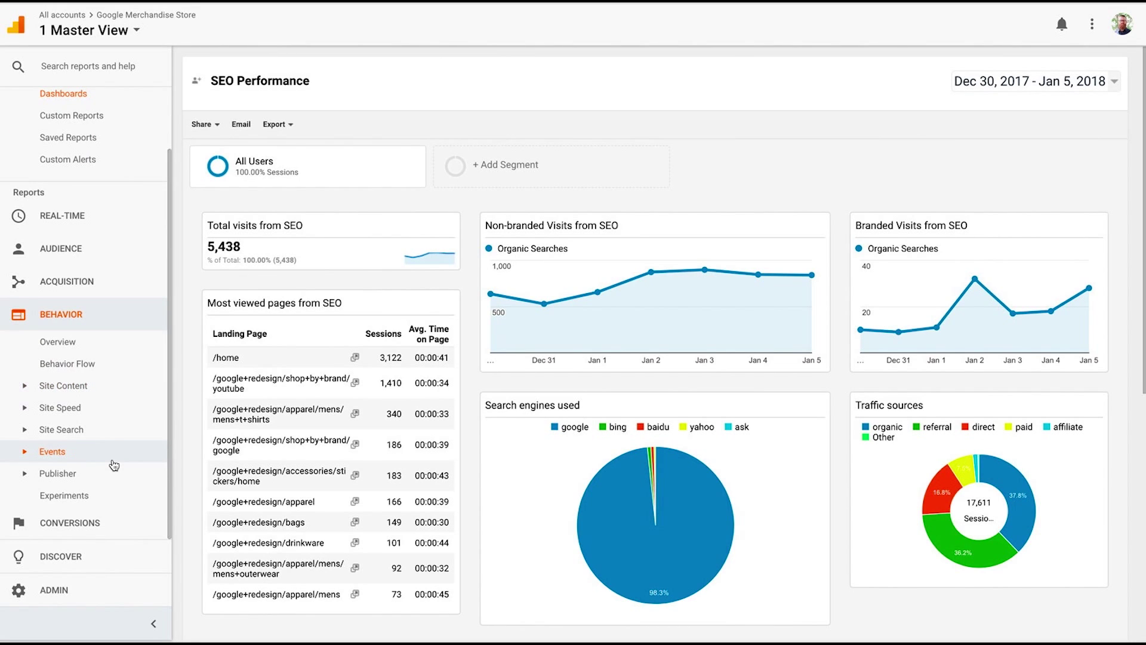
left_click(92, 523)
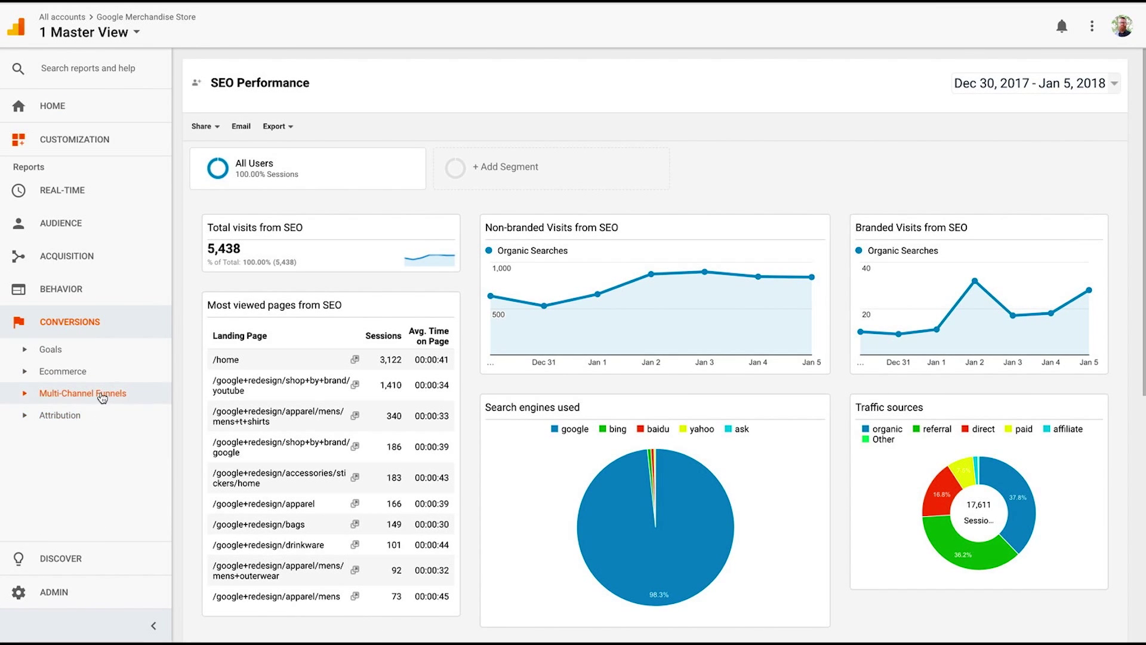
left_click(101, 396)
left_click(94, 415)
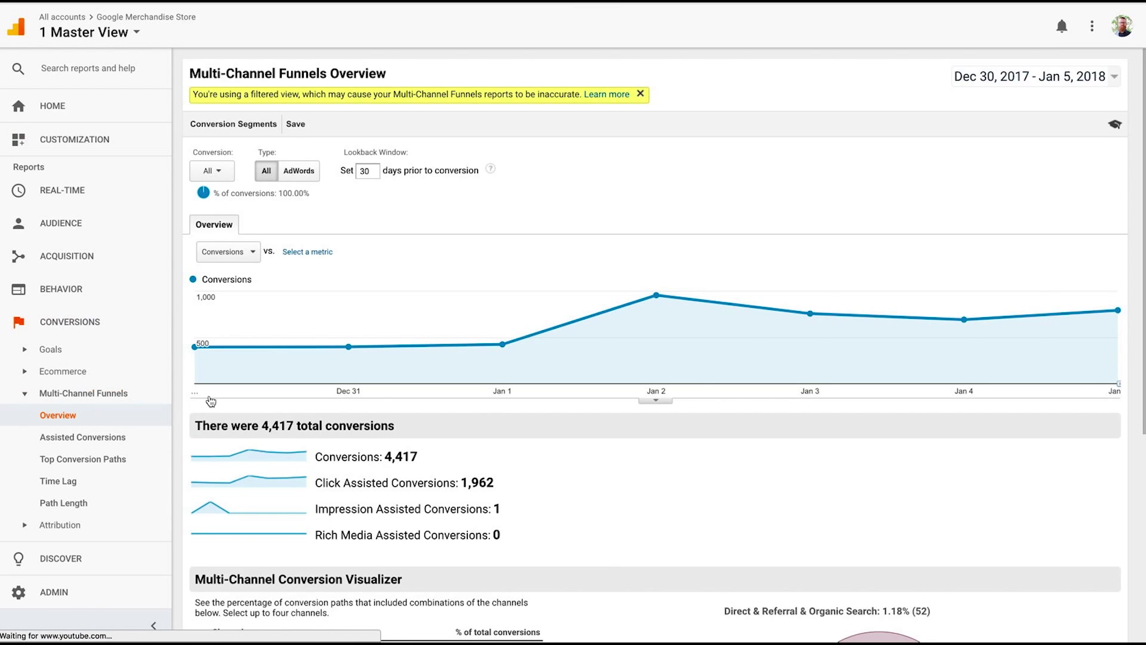
scroll(297, 440, "down", 1)
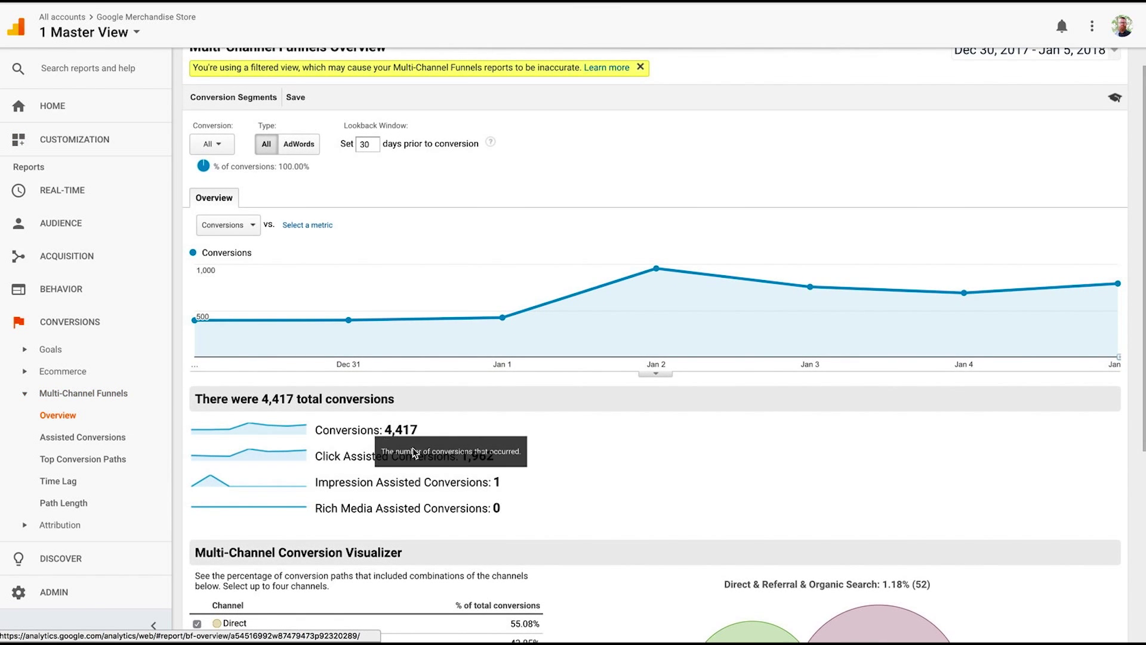
scroll(325, 461, "down", 3)
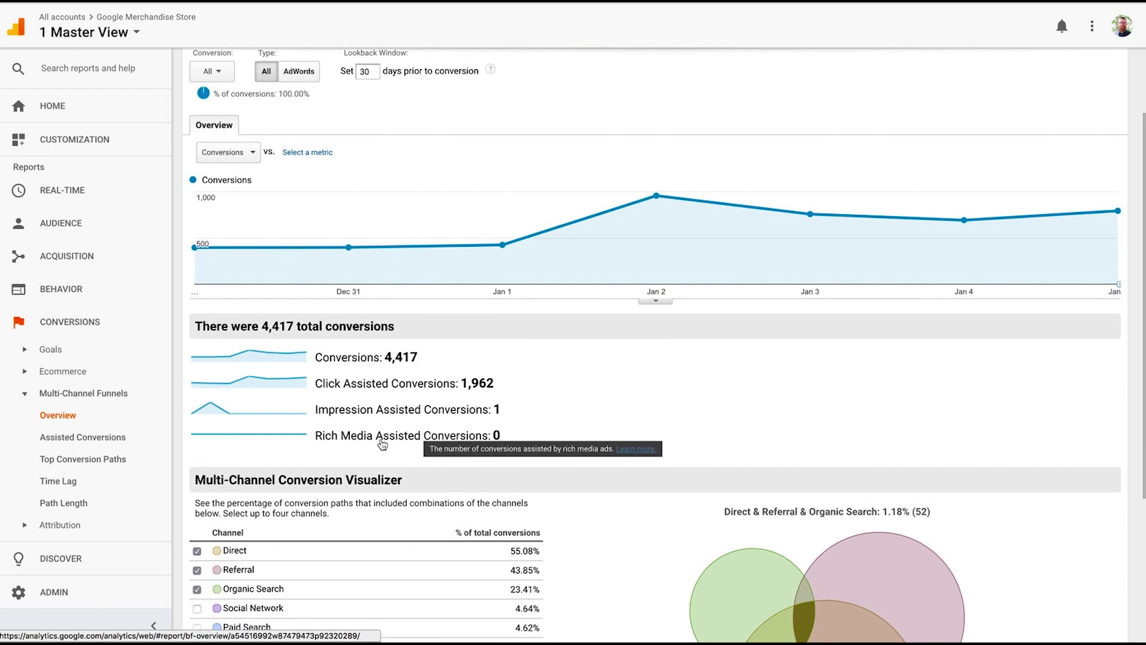
scroll(342, 446, "down", 3)
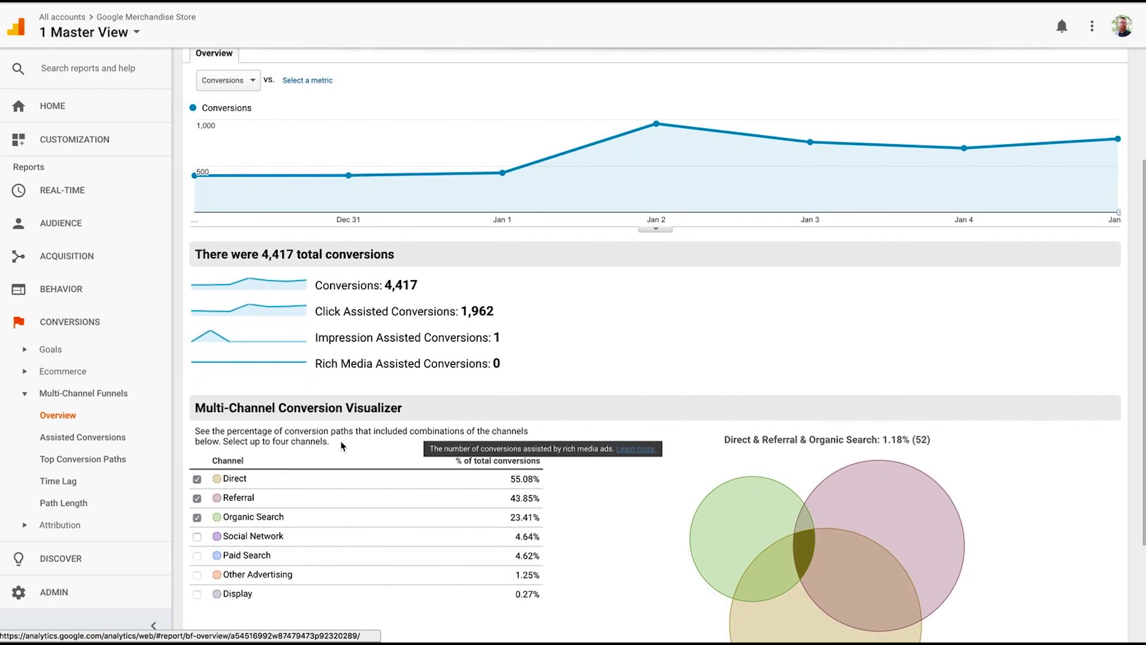
scroll(342, 445, "down", 3)
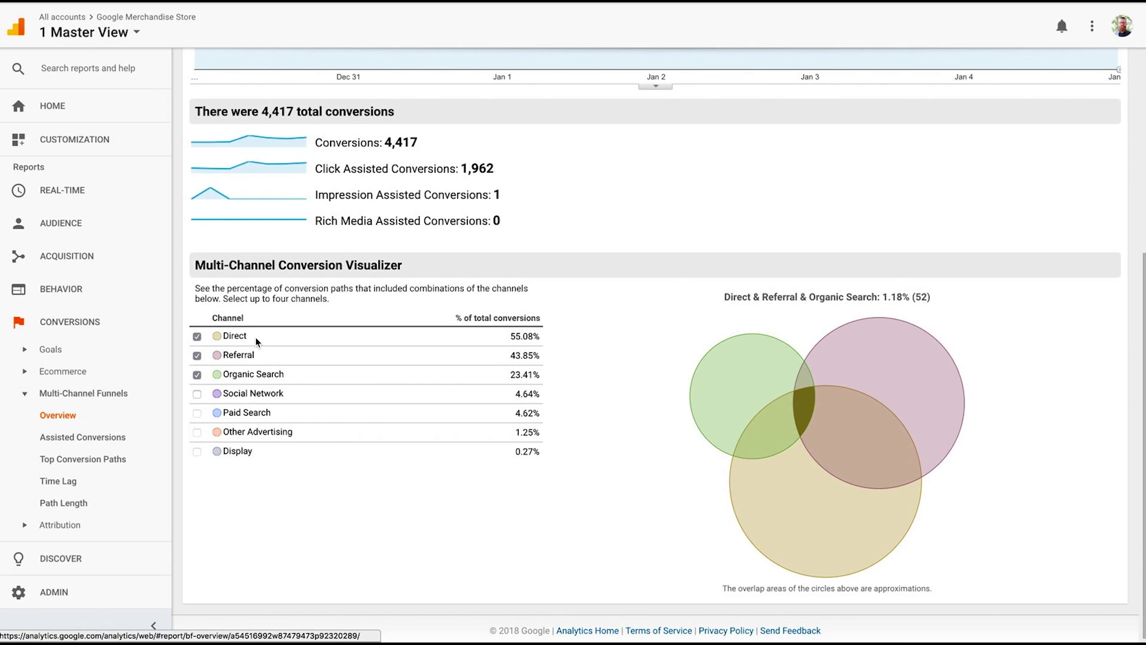
scroll(255, 337, "up", 3)
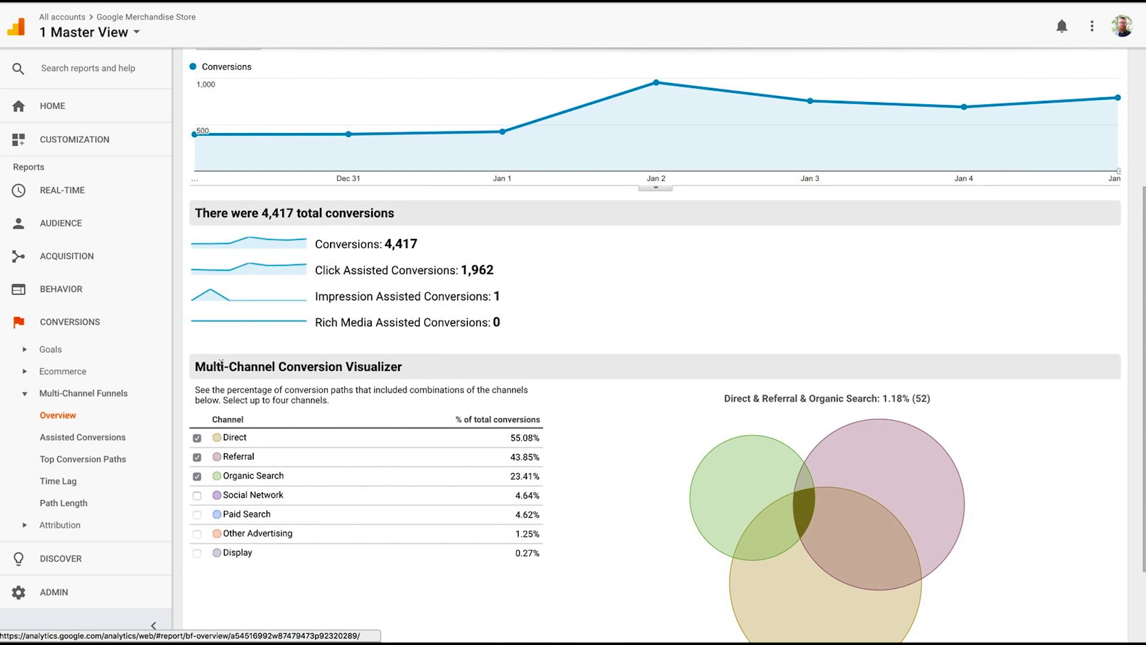
Open Assisted Conversions and compare First Interaction Analysis with Assisting Interactions Analysis.
left_click(103, 443)
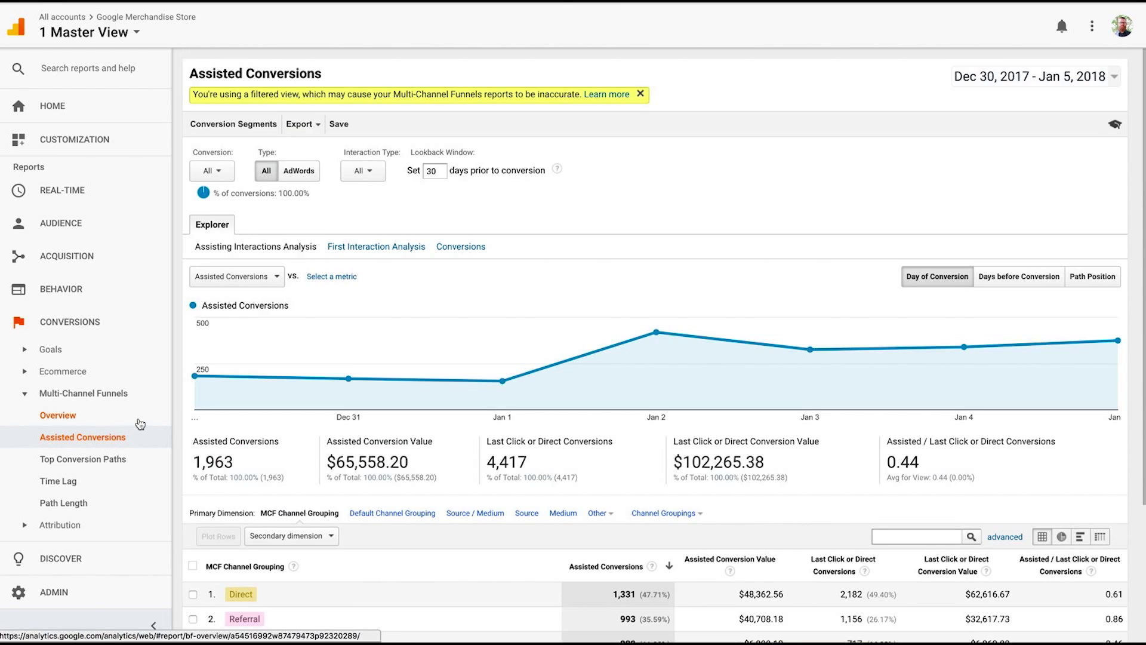
scroll(566, 370, "down", 2)
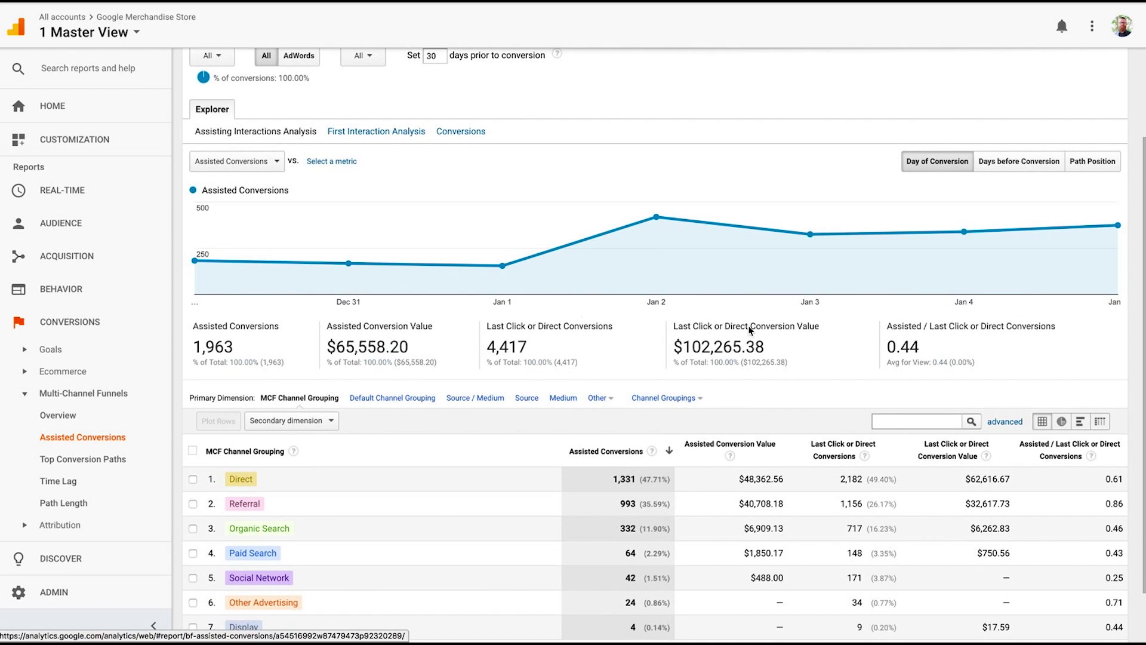
scroll(837, 362, "up", 1)
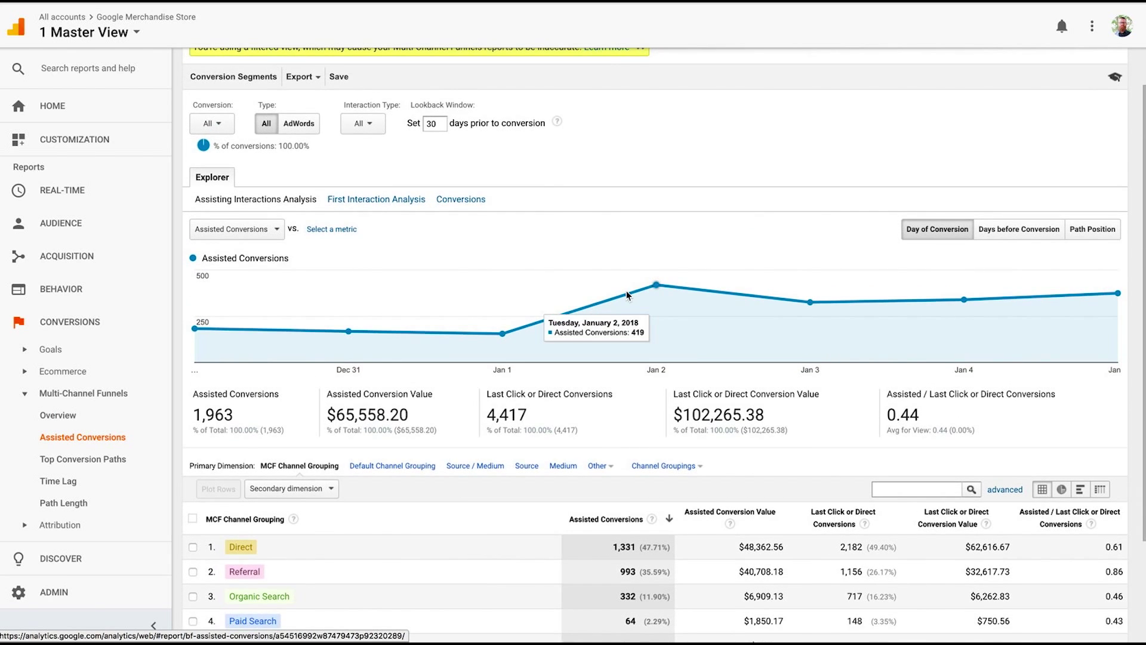
scroll(626, 291, "down", 1)
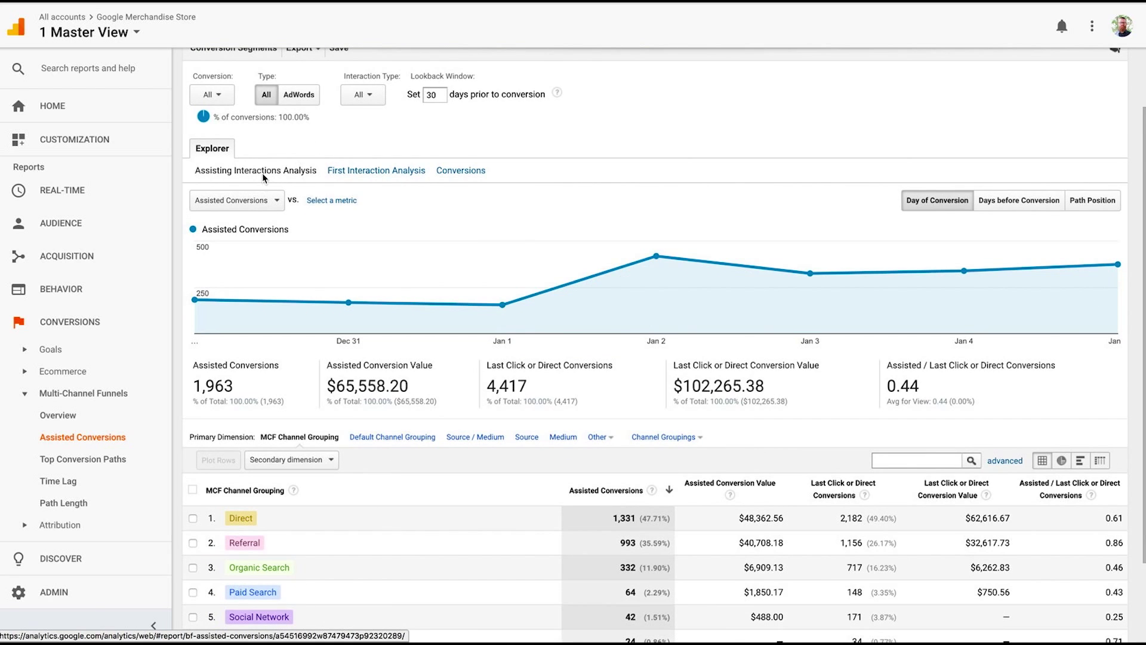
left_click(385, 170)
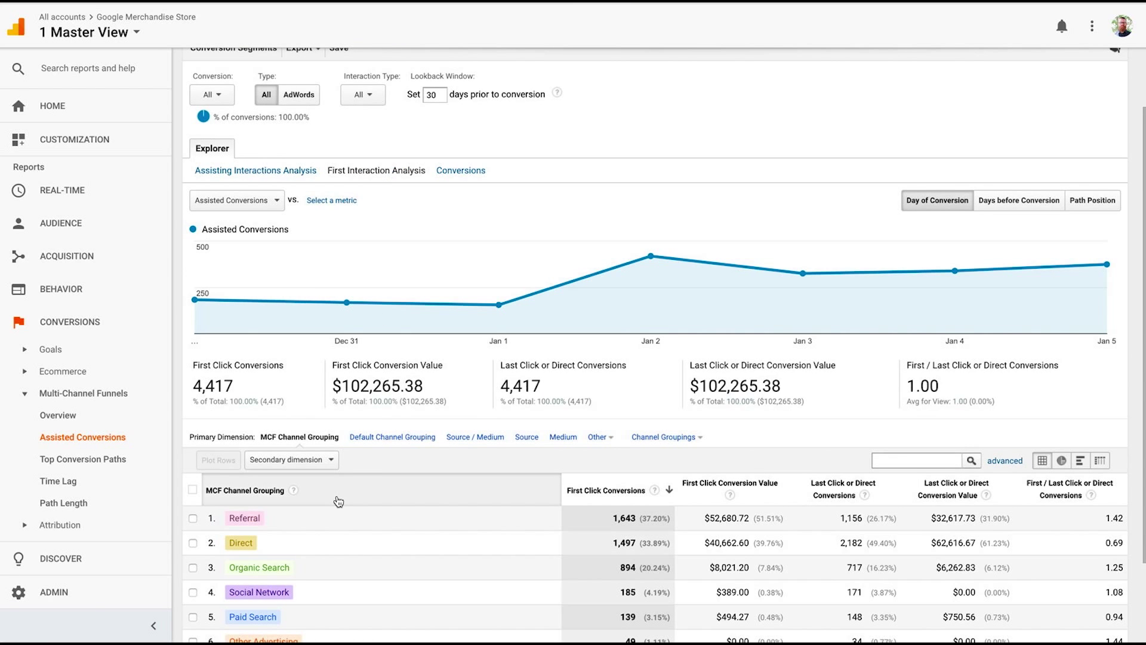
left_click(293, 170)
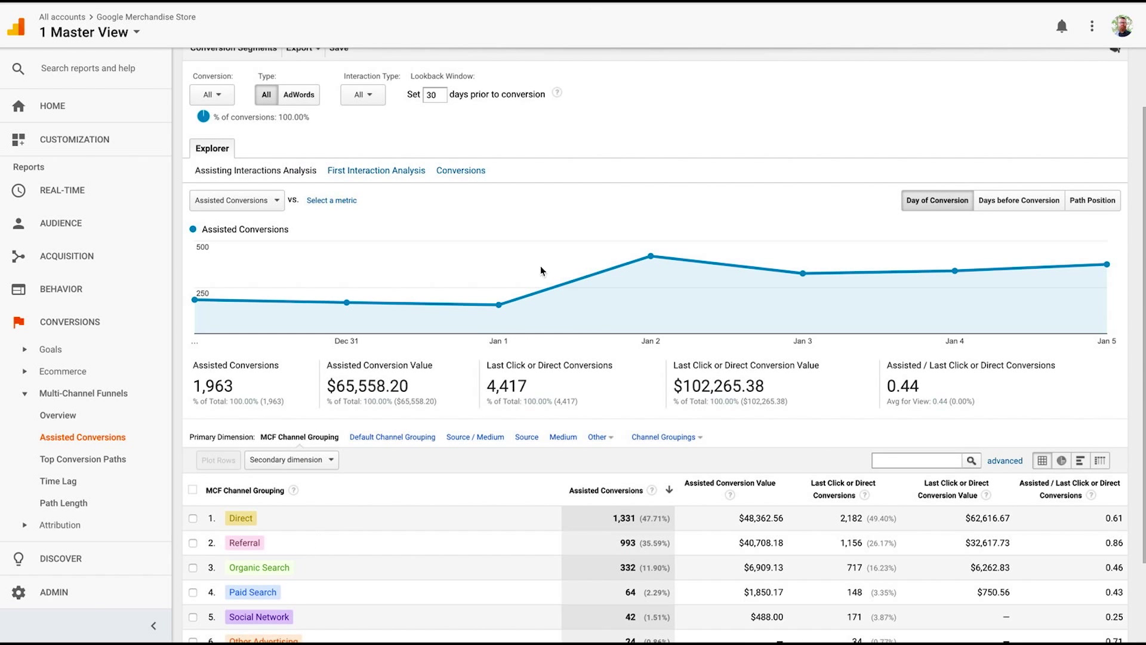
View total conversions per channel, then switch back to First Interaction Analysis.
left_click(470, 171)
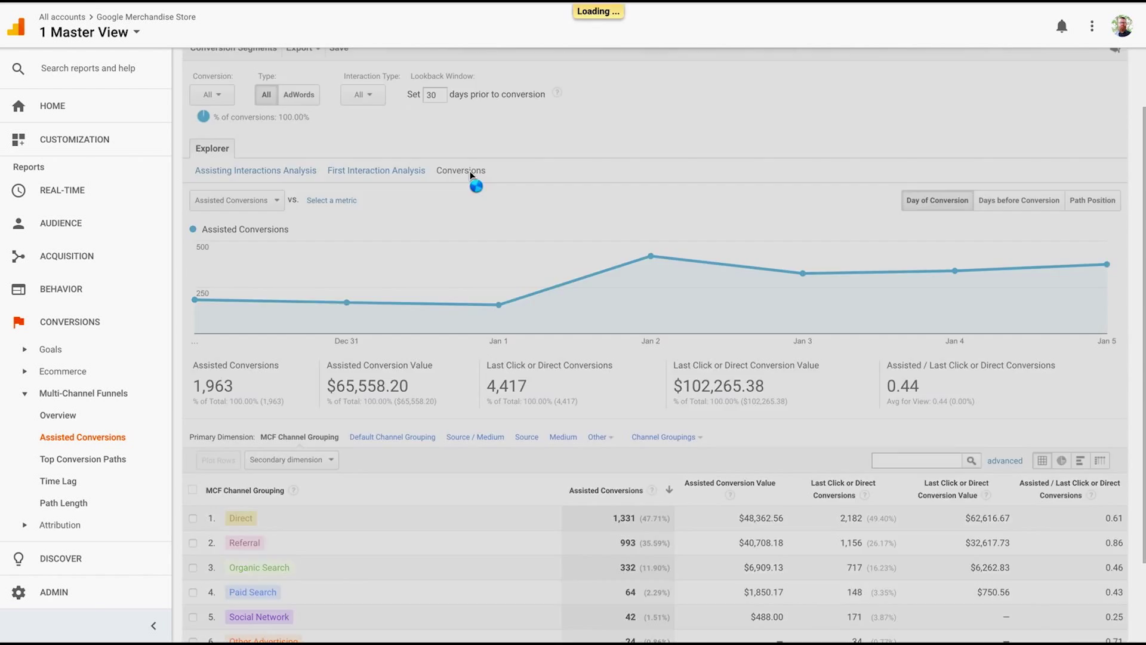
scroll(477, 227, "down", 1)
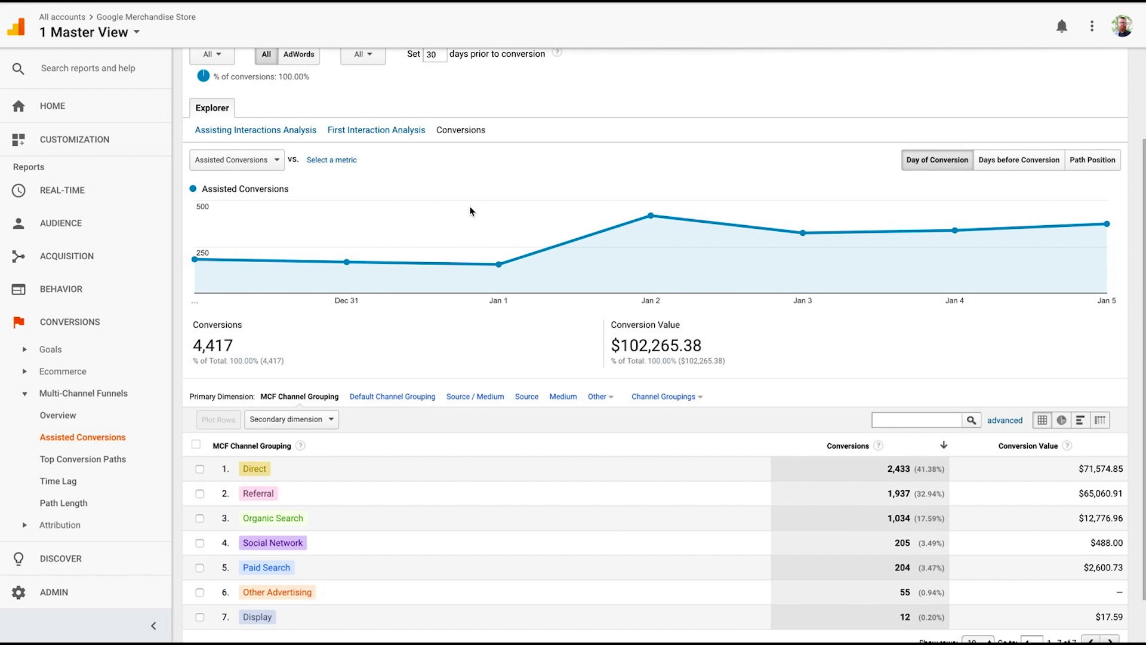
left_click(362, 134)
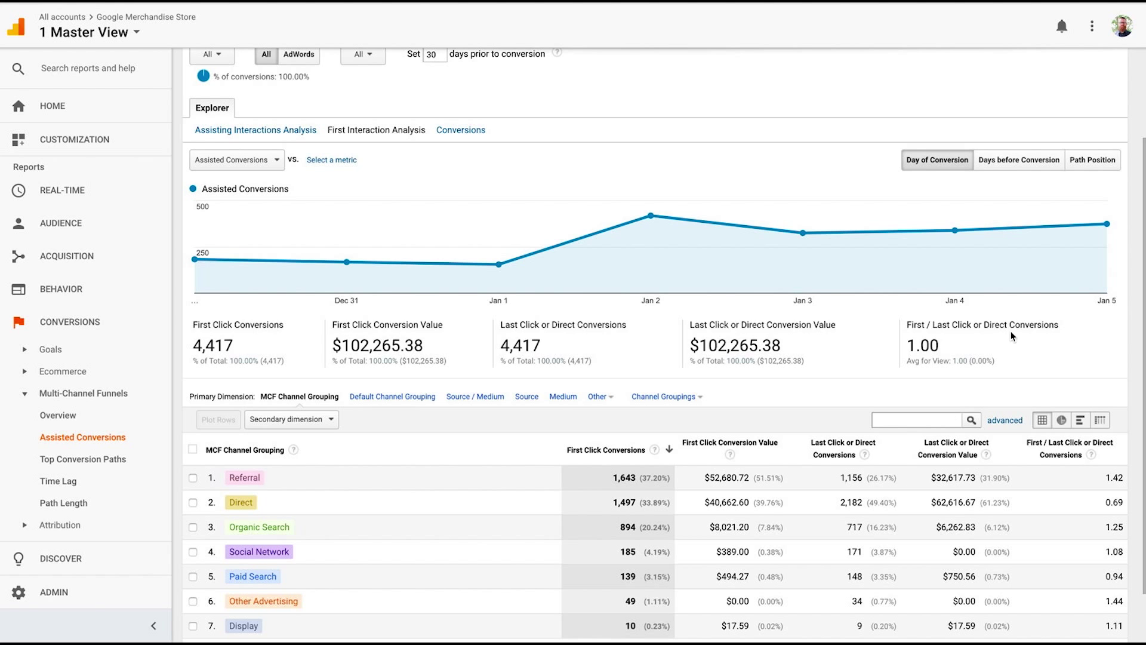
scroll(1013, 337, "up", 2)
Return to the Home dashboard and open the Analytics Intelligence panel.
left_click(82, 117)
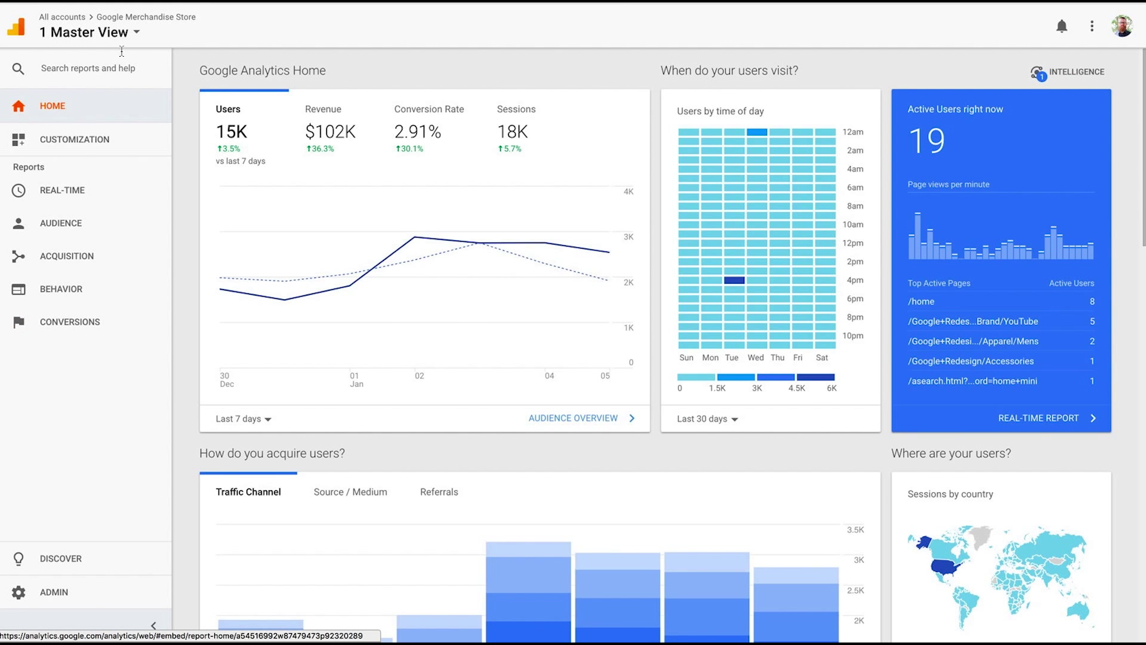
left_click(1063, 73)
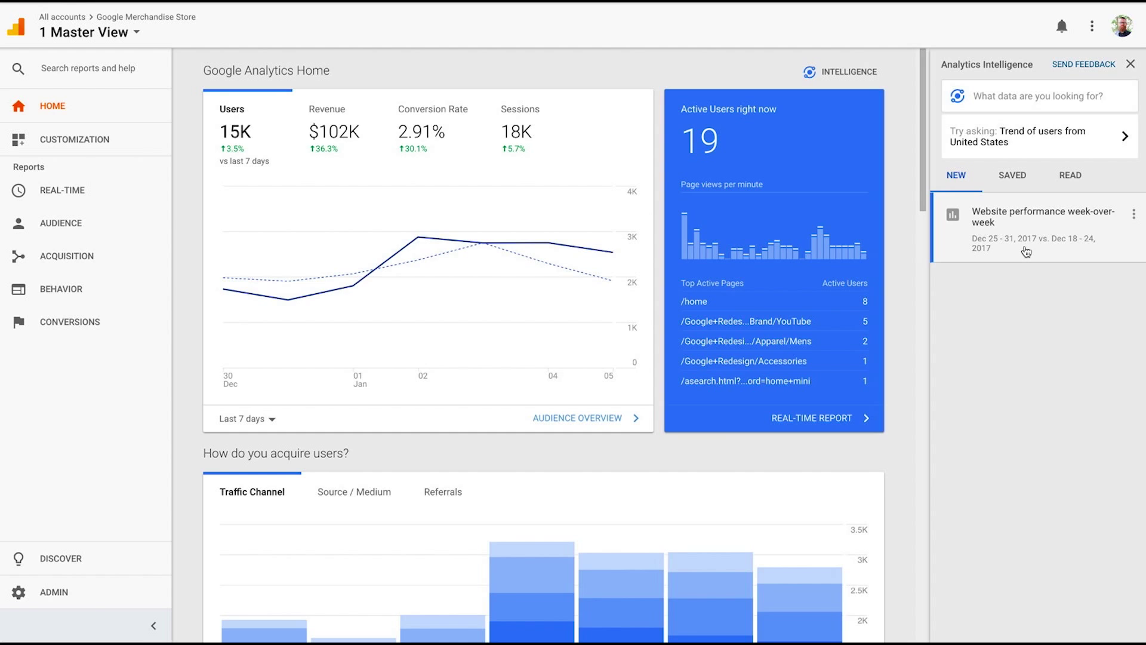
Ask Intelligence 'What traffic source is driving conversions'.
left_click(1051, 98)
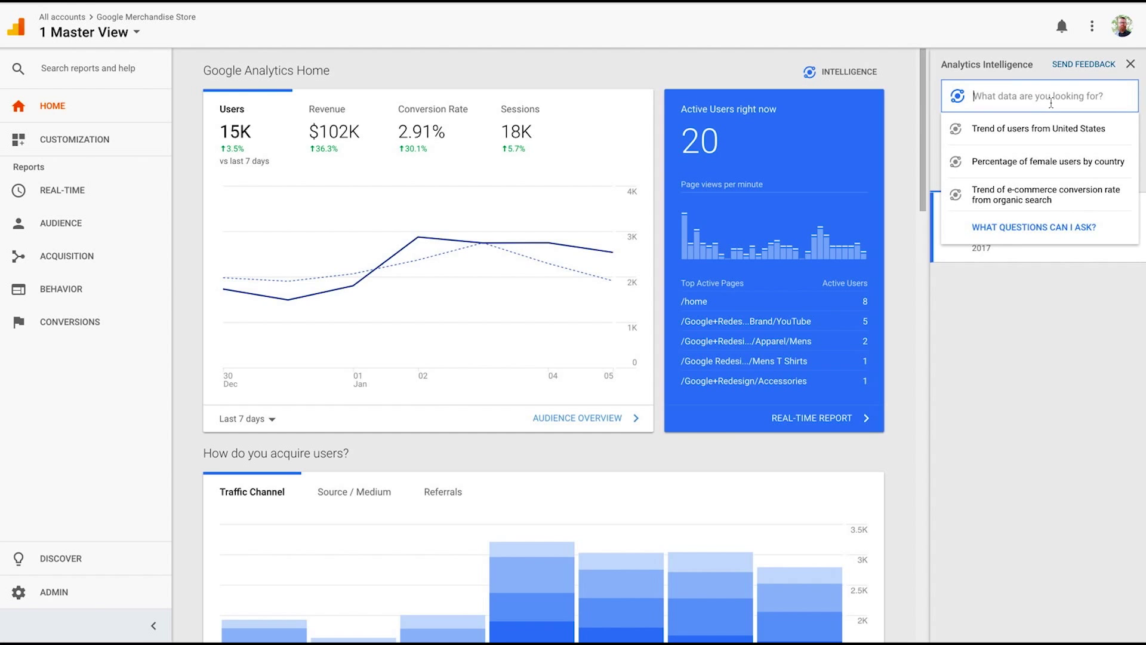
type("What traffic ")
type("source is")
type(" driving con")
type("versions")
key("Return")
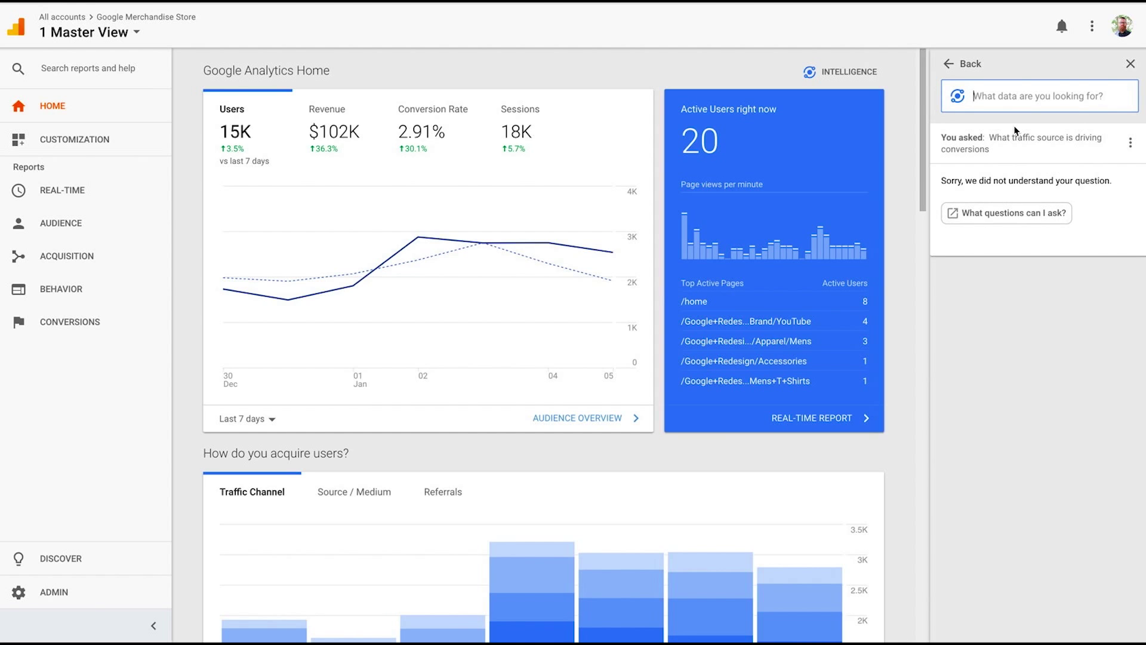
Ask 'what drives conversions', review the top Source/Medium answer, and mark it helpful.
type("what drives converis")
type("ons")
key("Return")
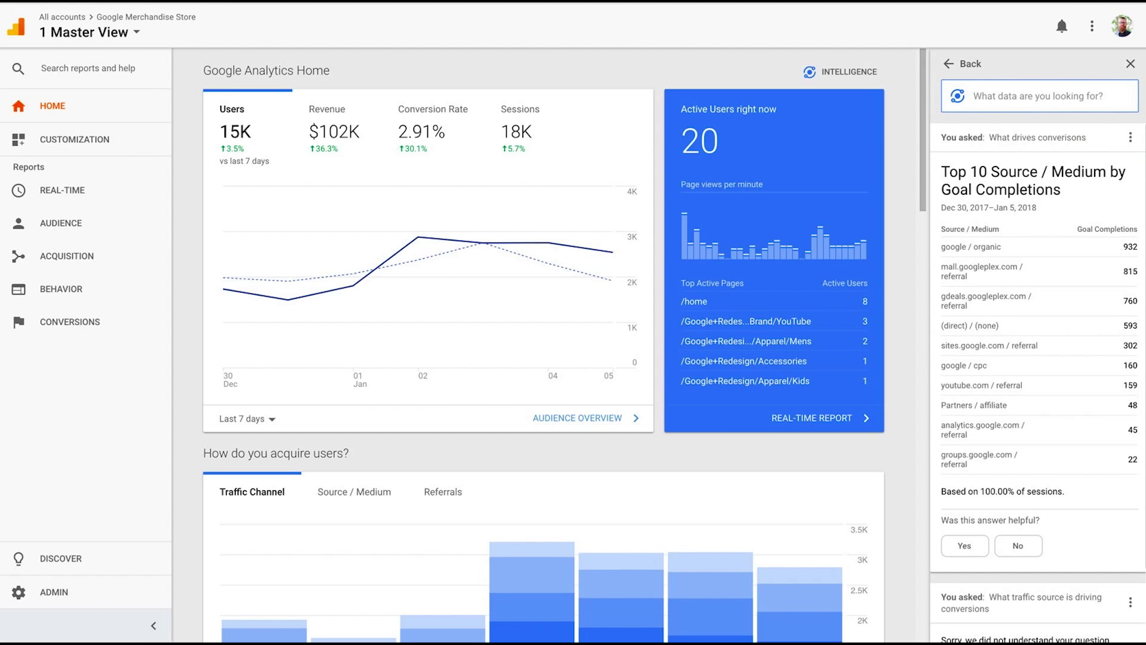
scroll(1071, 217, "down", 1)
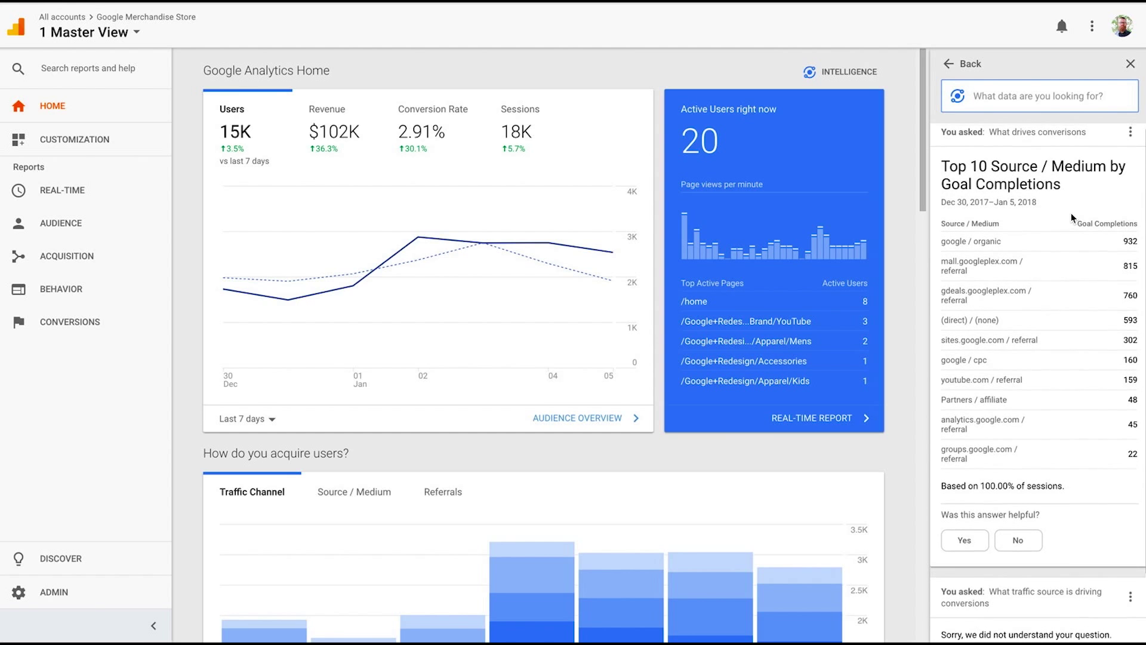
scroll(1071, 212, "up", 1)
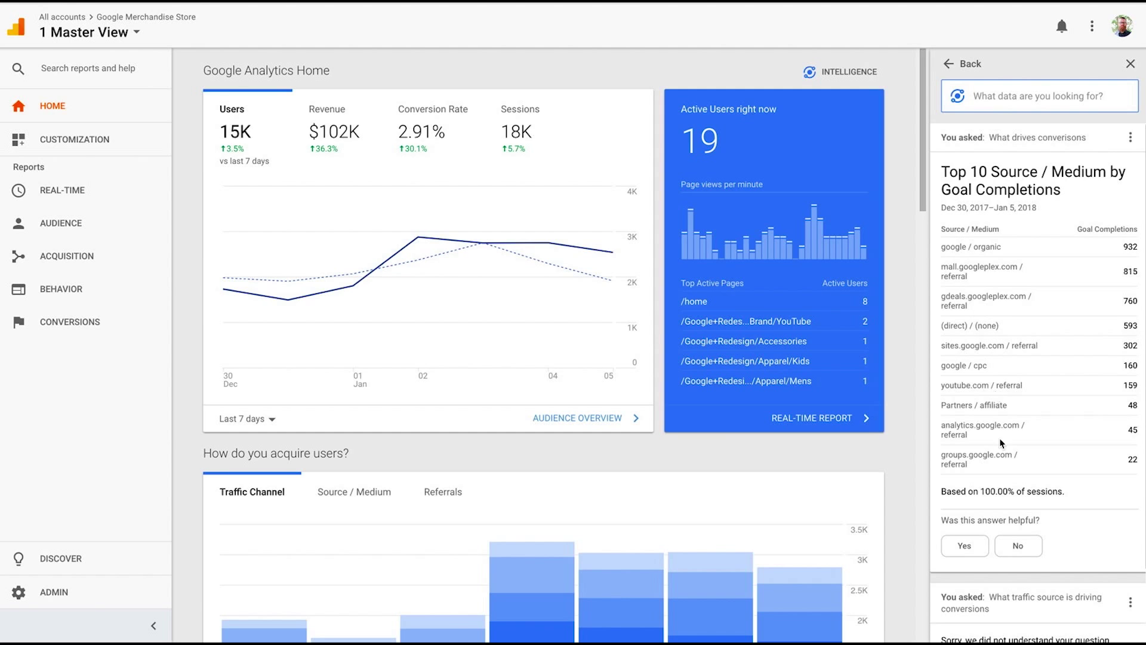
left_click(972, 546)
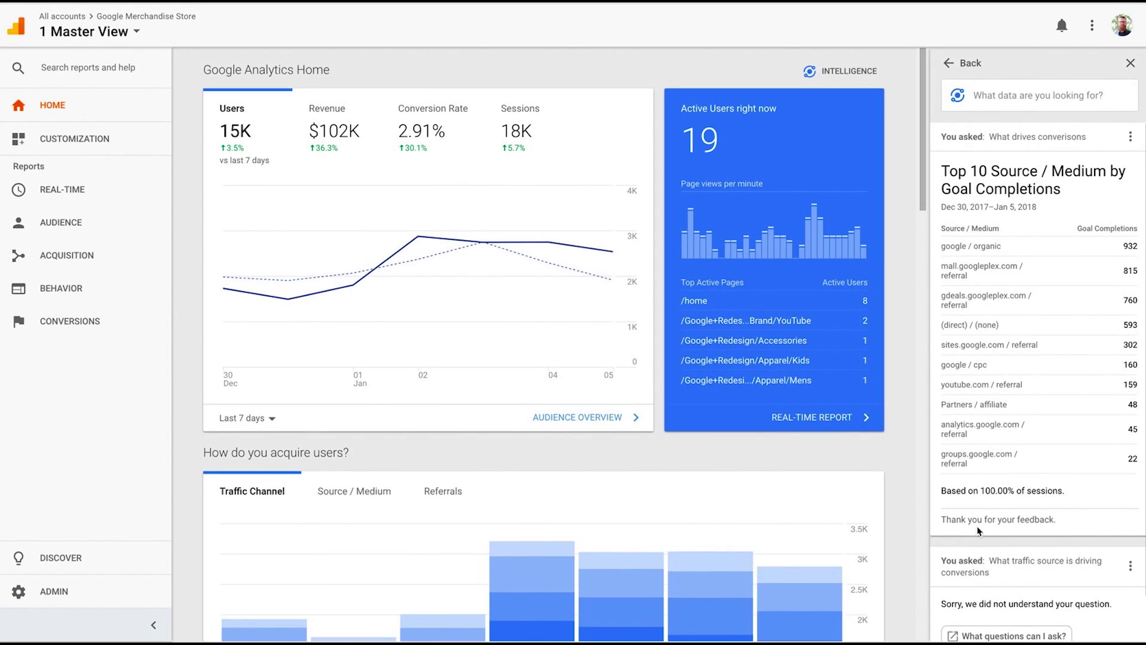
Ask Intelligence for the percentage of female users by Country ISO Code.
left_click(1027, 98)
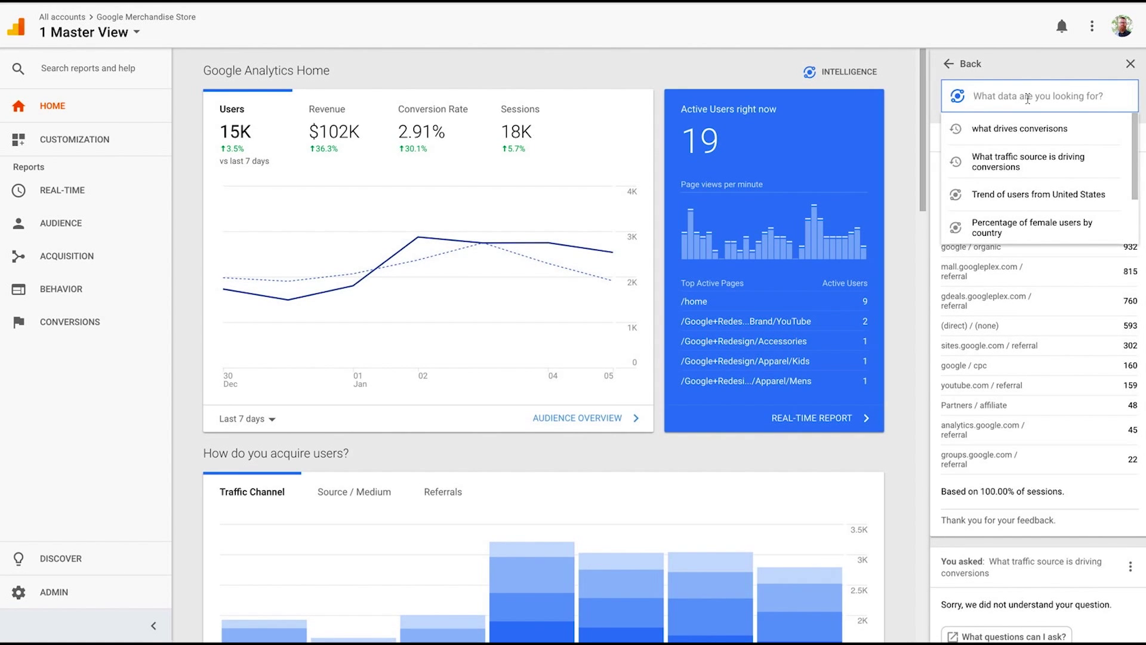
scroll(1044, 161, "down", 2)
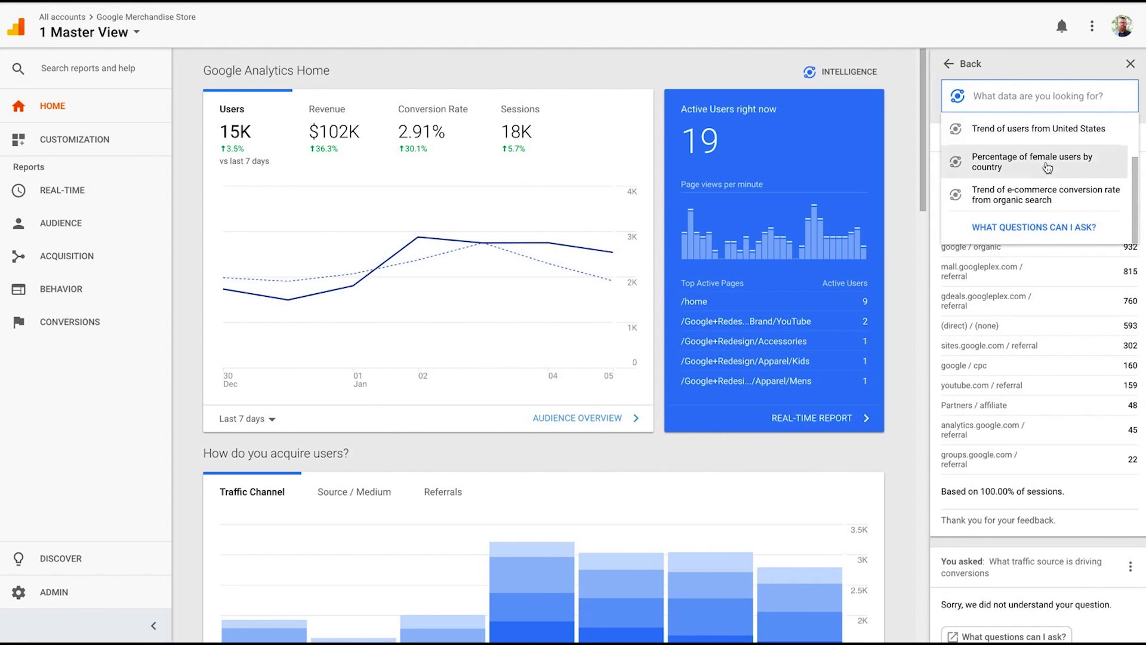
left_click(1042, 165)
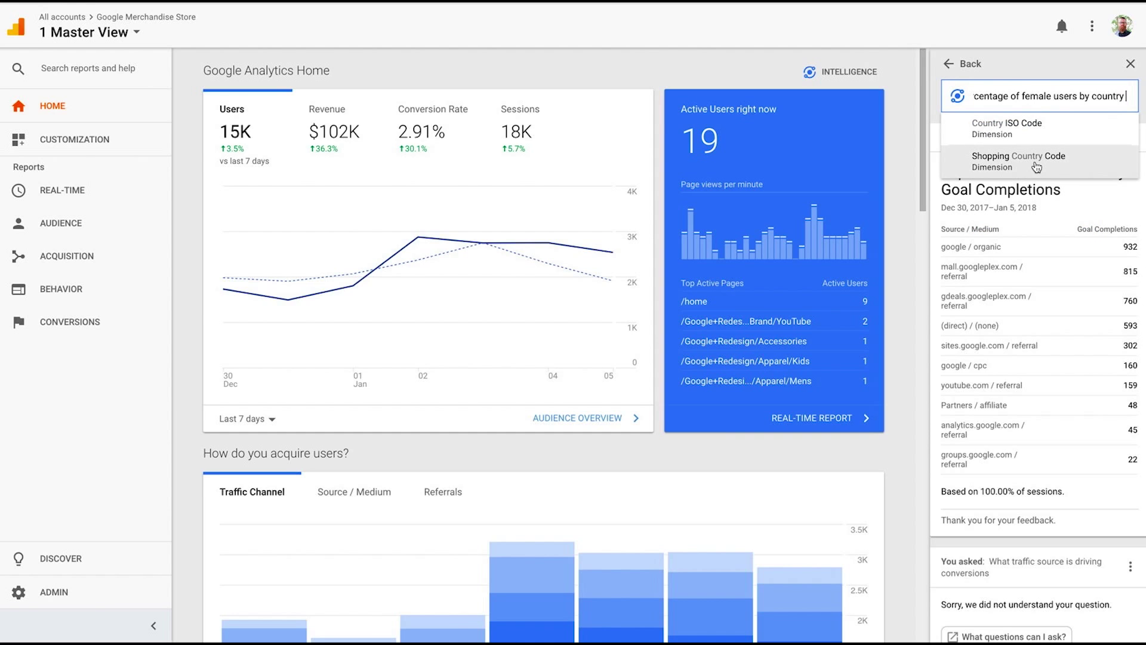
left_click(1052, 127)
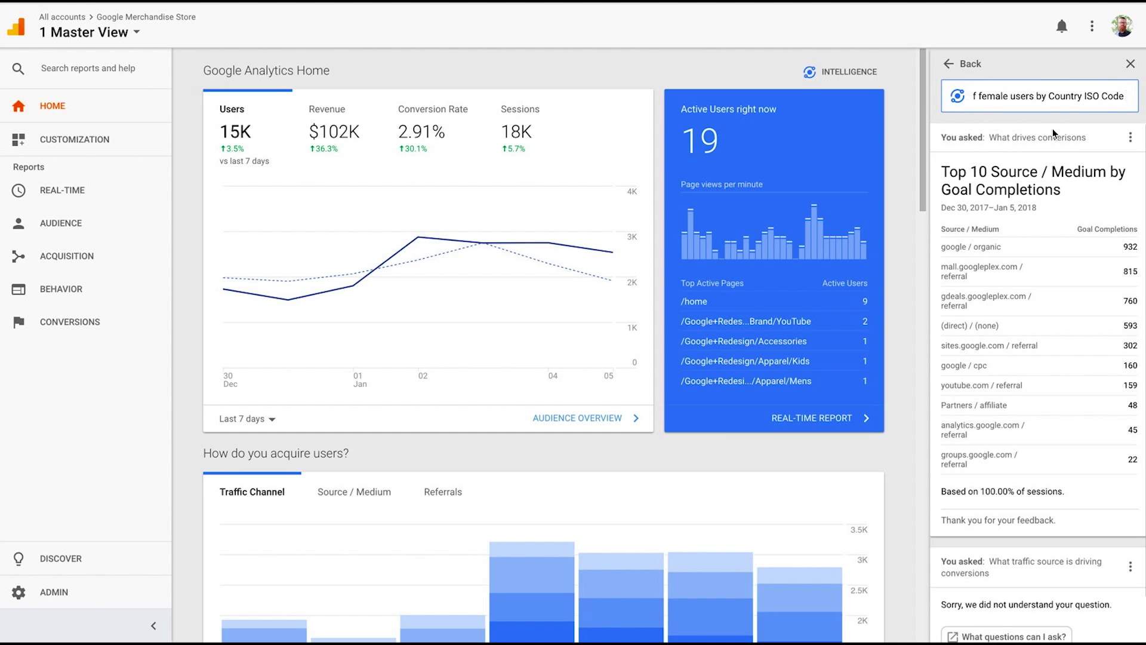
key("Return")
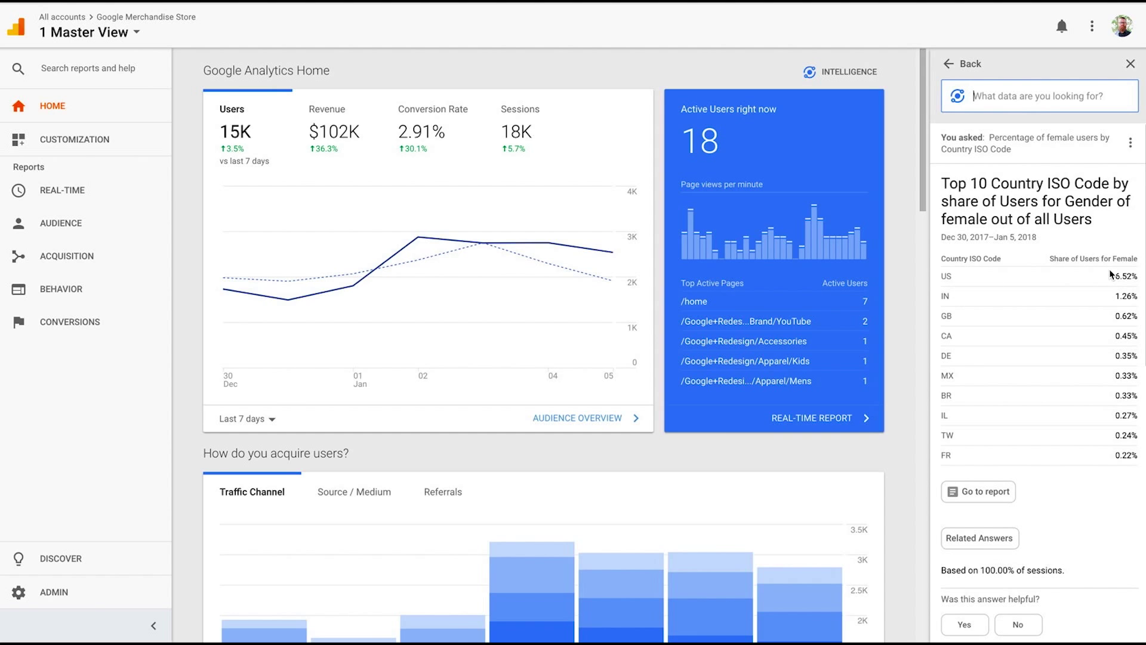
Show the list of recently asked Intelligence questions.
left_click(1063, 90)
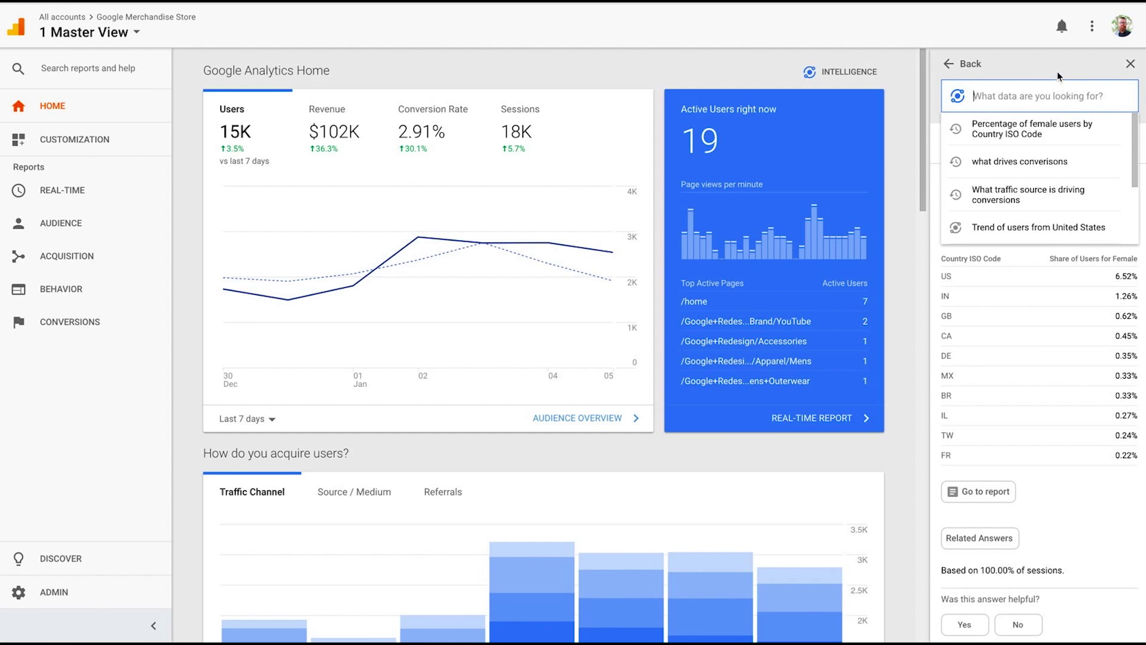
left_click(1032, 128)
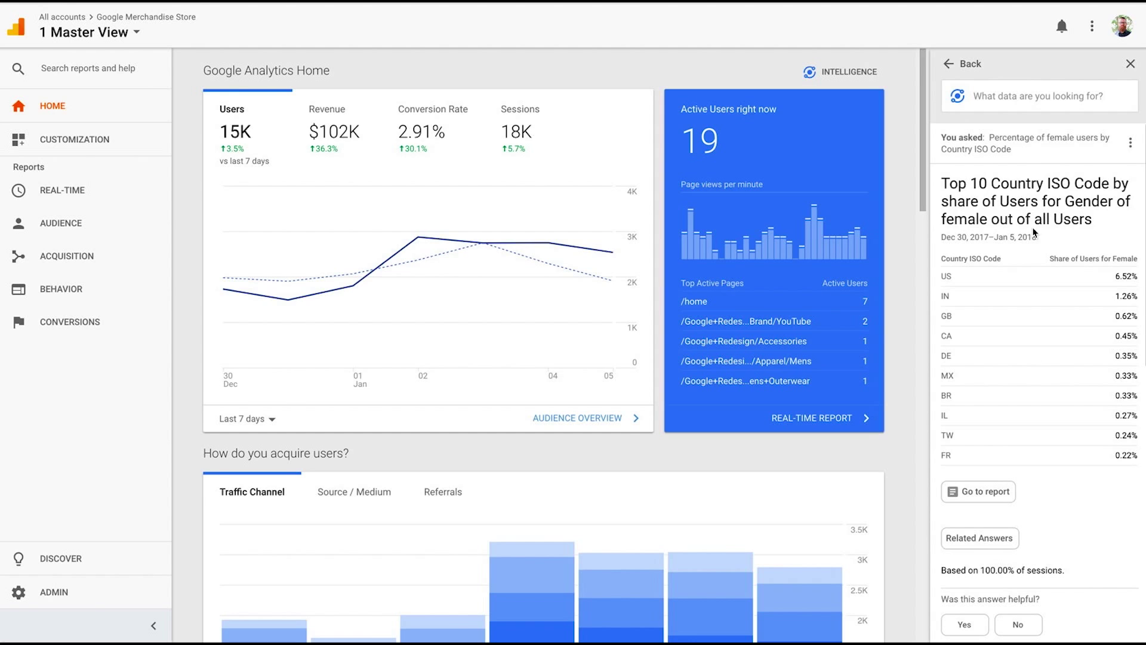
left_click(1017, 101)
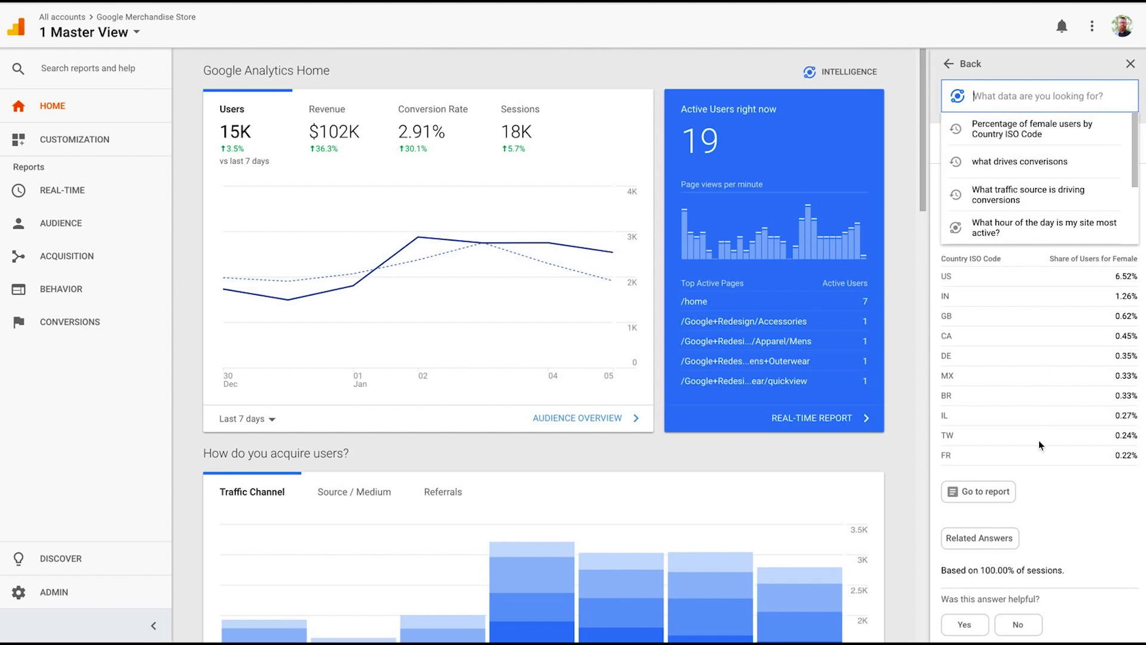
Open the Audience Demographics Overview report from the female-users Intelligence answer.
left_click(988, 494)
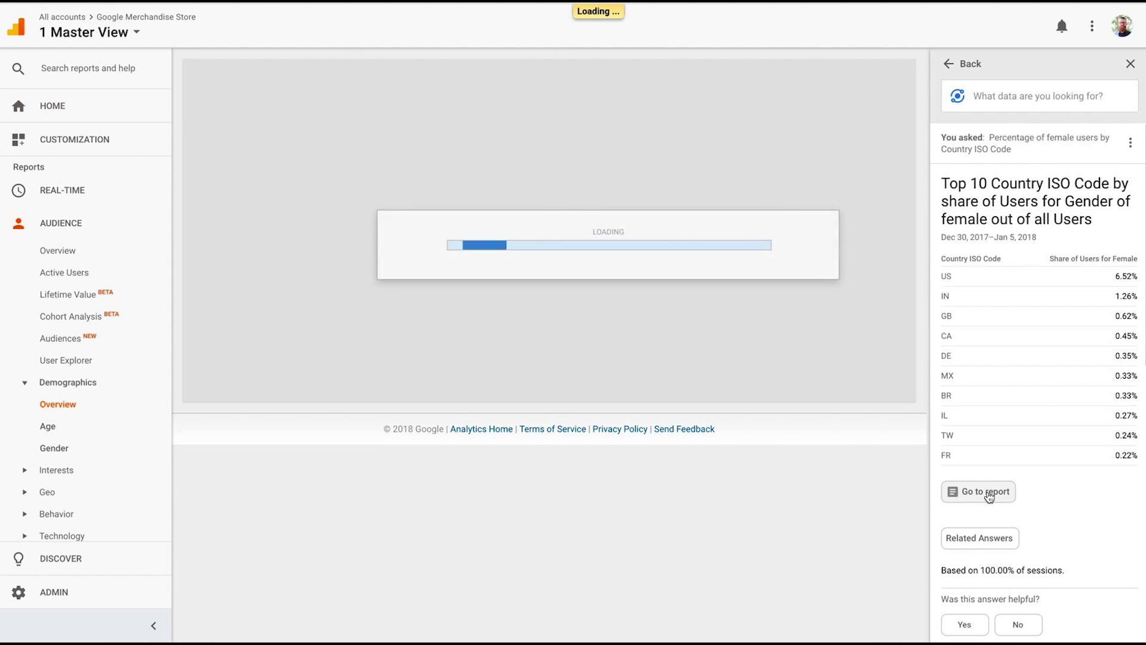